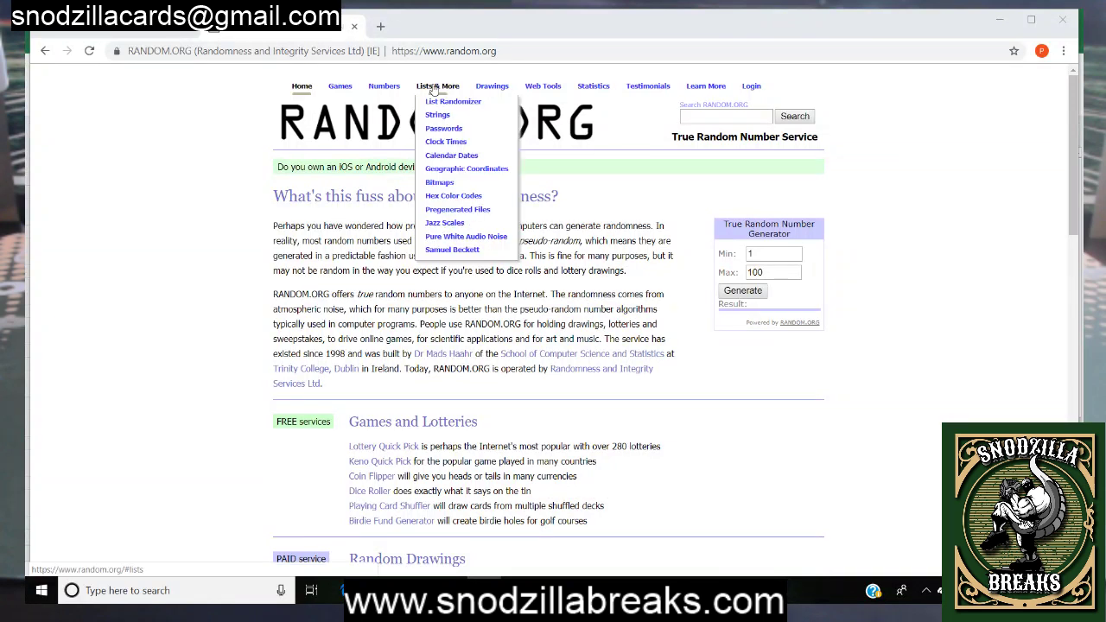
# Step: Open RANDOM.ORG's Dice Roller page, plus a List Randomizer in a second tab
pyautogui.moveTo(340, 87)
pyautogui.click(356, 141)
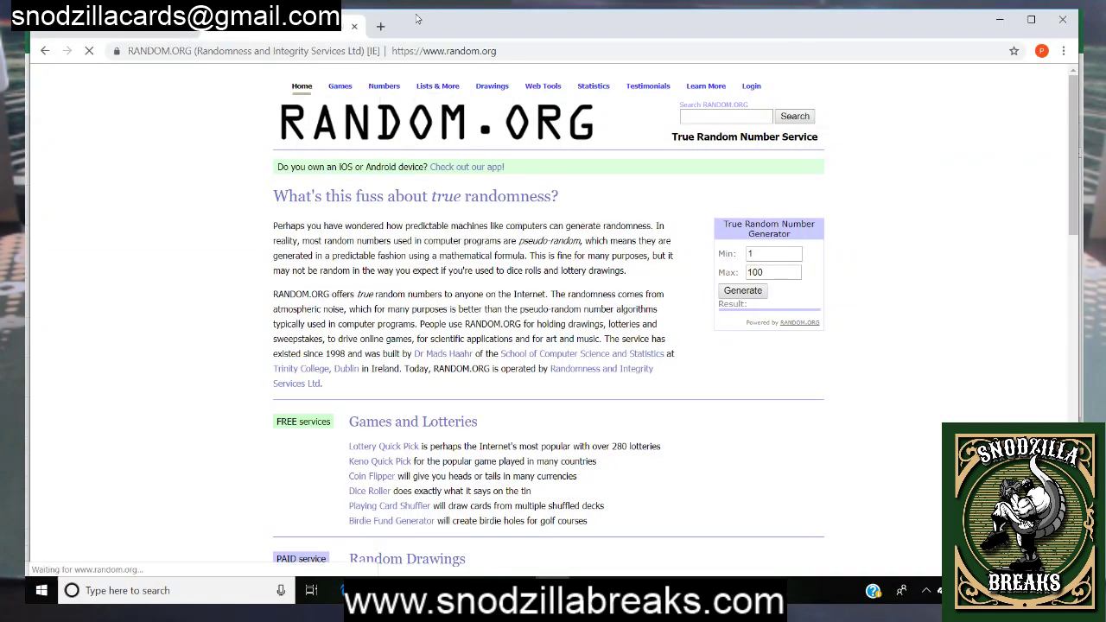
pyautogui.click(381, 27)
pyautogui.click(402, 380)
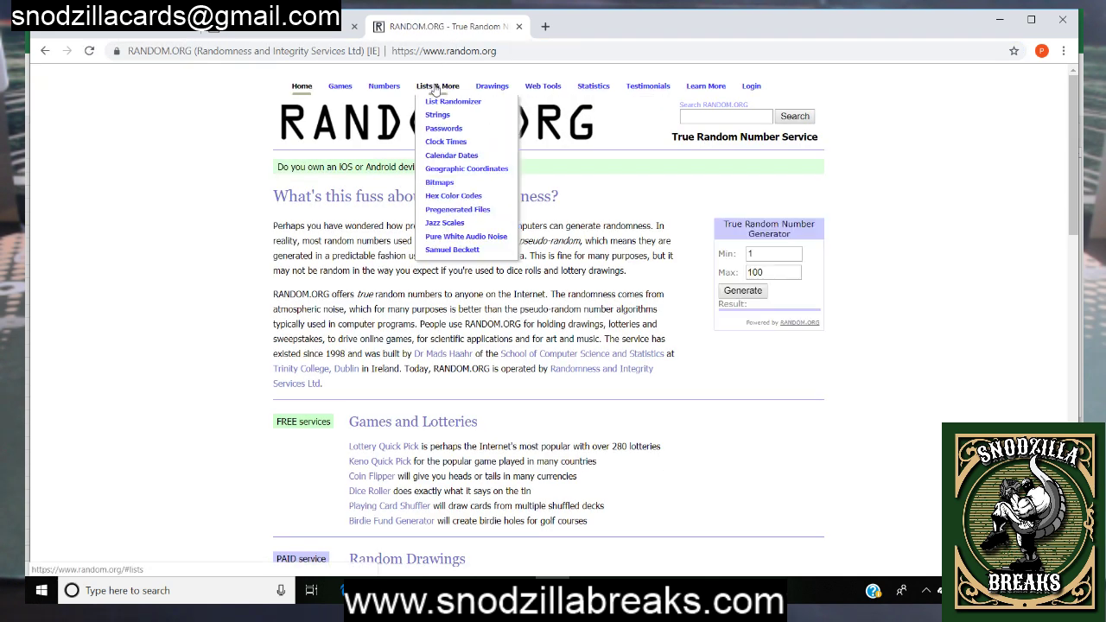
pyautogui.click(441, 99)
# Step: Open two more List Randomizer tabs, then return to the Dice Roller tab
pyautogui.click(545, 29)
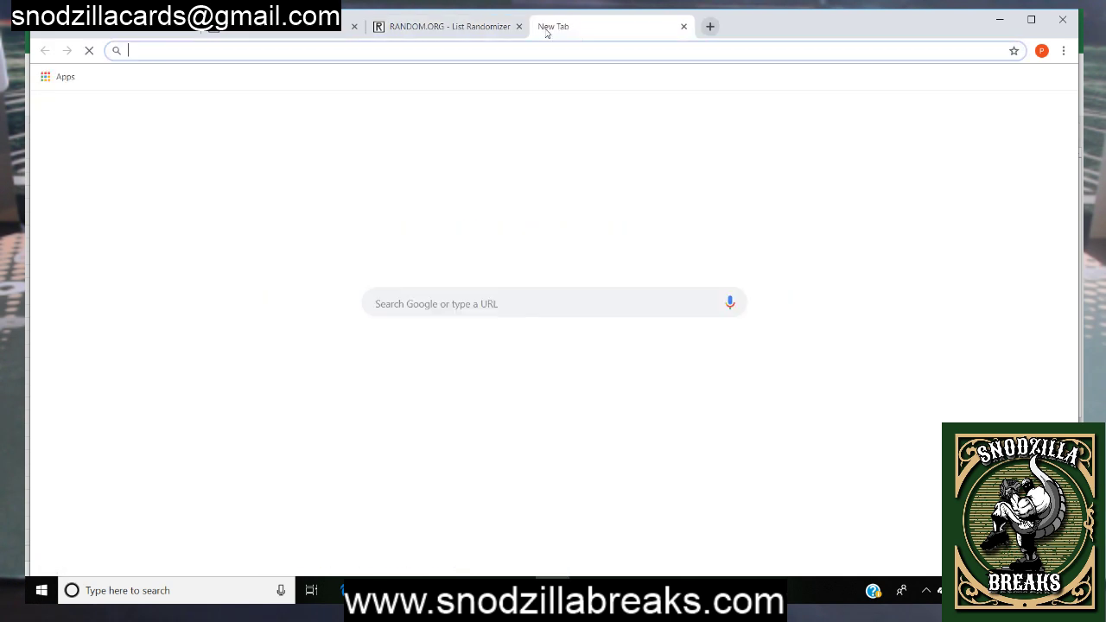
pyautogui.click(401, 373)
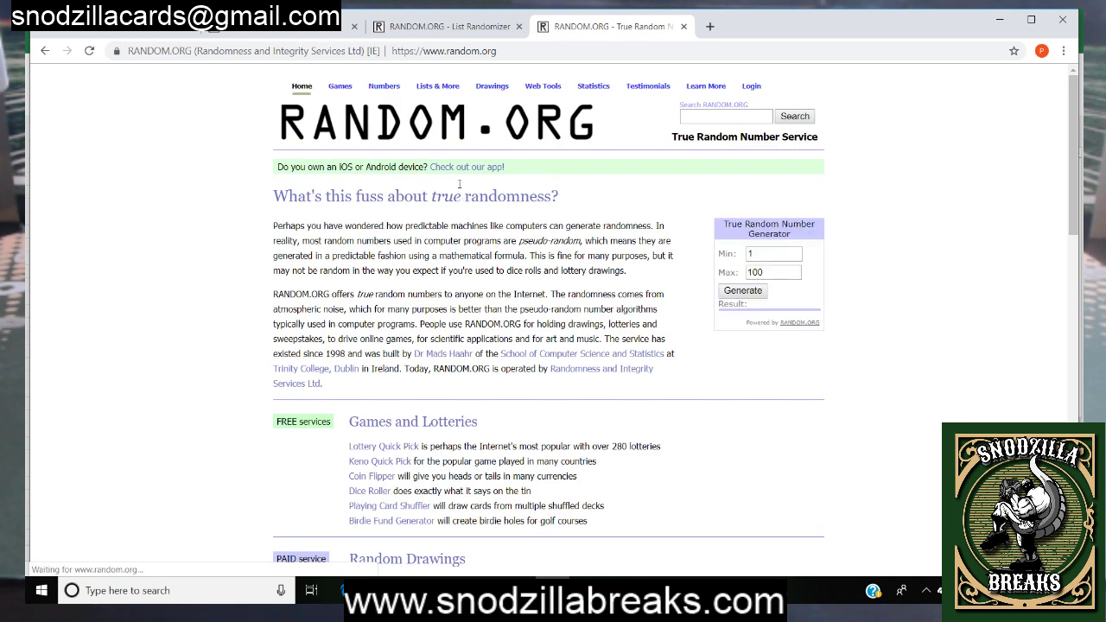
pyautogui.moveTo(437, 86)
pyautogui.click(451, 103)
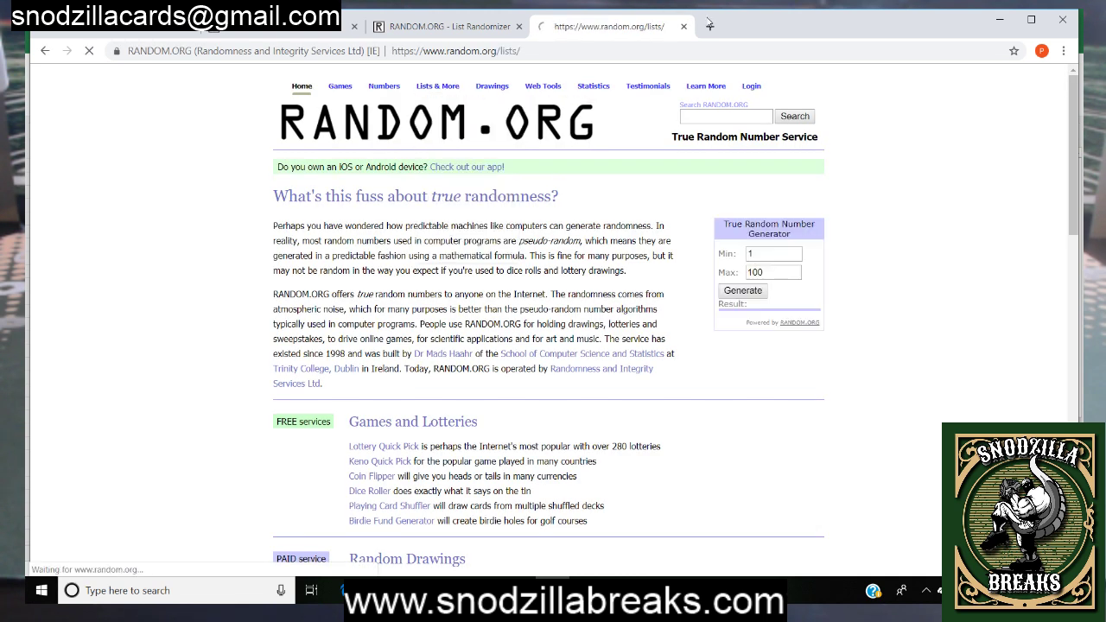
pyautogui.click(711, 27)
pyautogui.click(406, 371)
pyautogui.moveTo(510, 88)
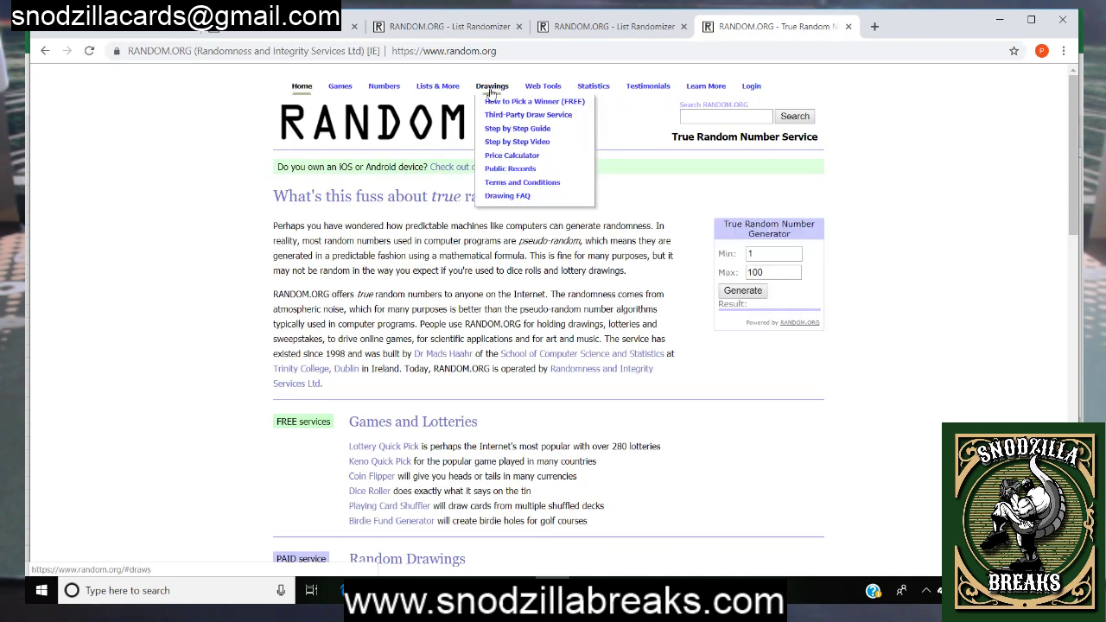
pyautogui.click(442, 103)
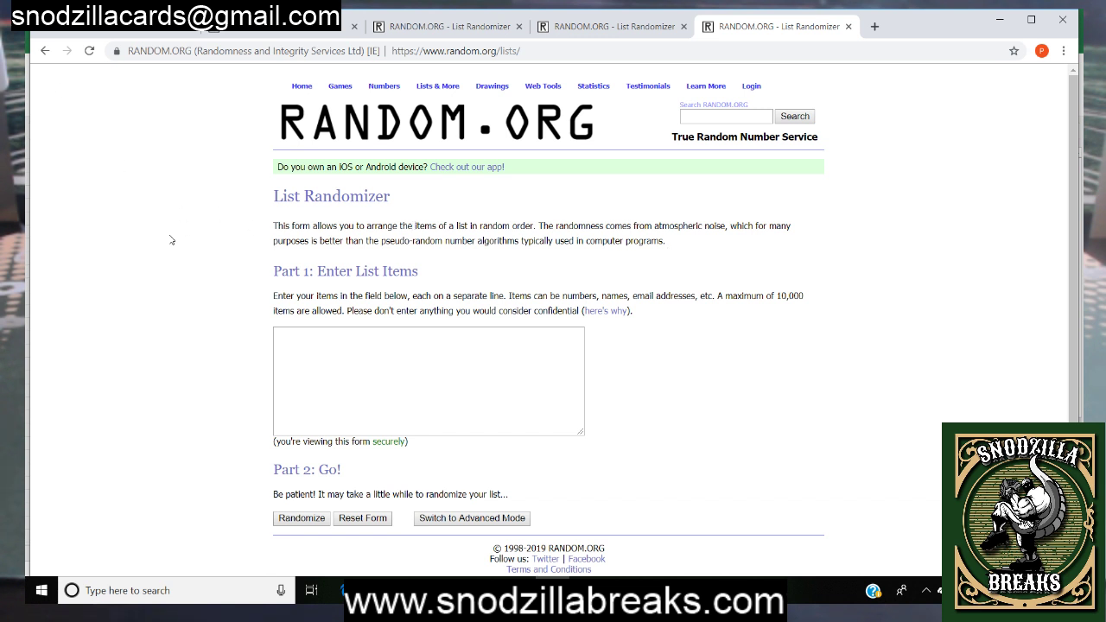
pyautogui.click(276, 26)
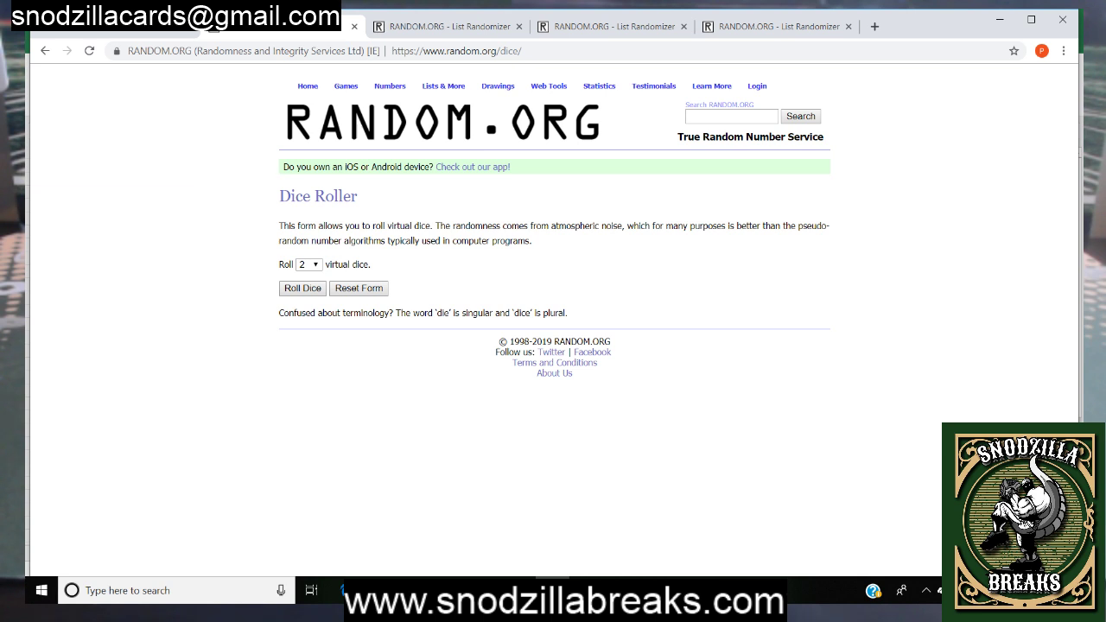
# Step: In the Helmets workbook, copy the eight breaker names from A1:A8
pyautogui.click(485, 597)
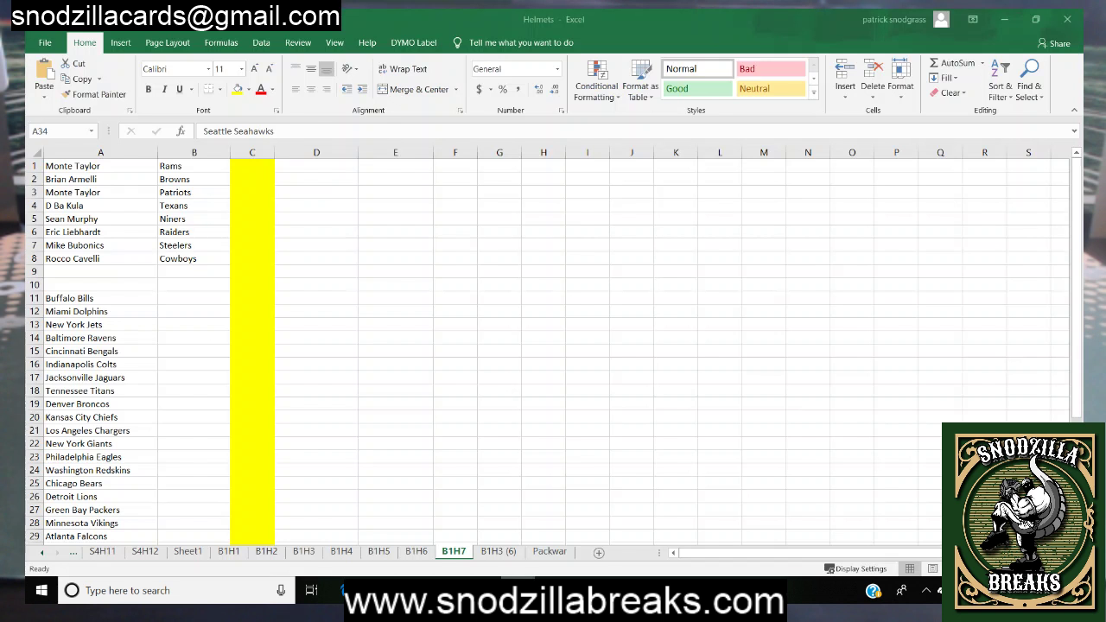
pyautogui.moveTo(72, 166); pyautogui.dragTo(91, 257)
pyautogui.keyDown('ctrl'); pyautogui.click(97, 248); pyautogui.keyUp('ctrl')
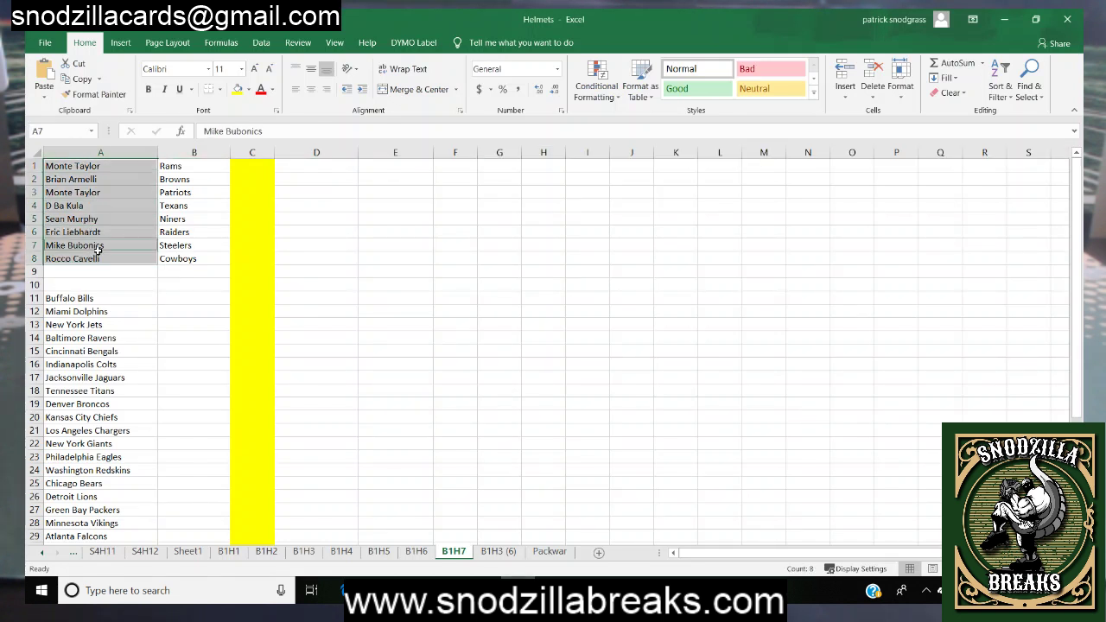
pyautogui.hotkey('ctrl', 'c')
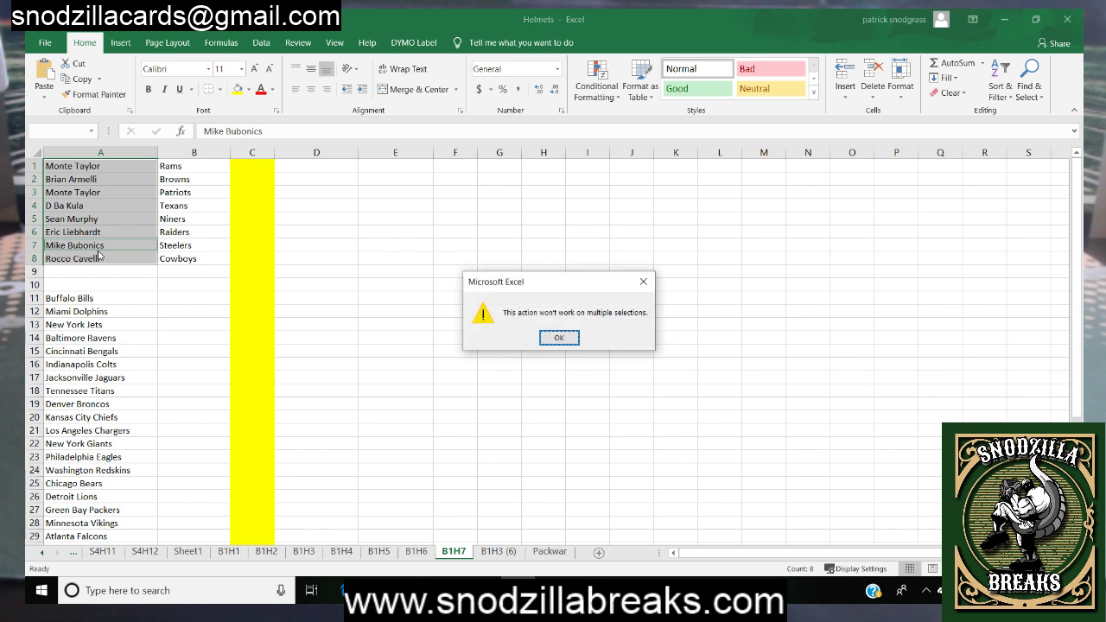
pyautogui.click(641, 281)
pyautogui.click(129, 219)
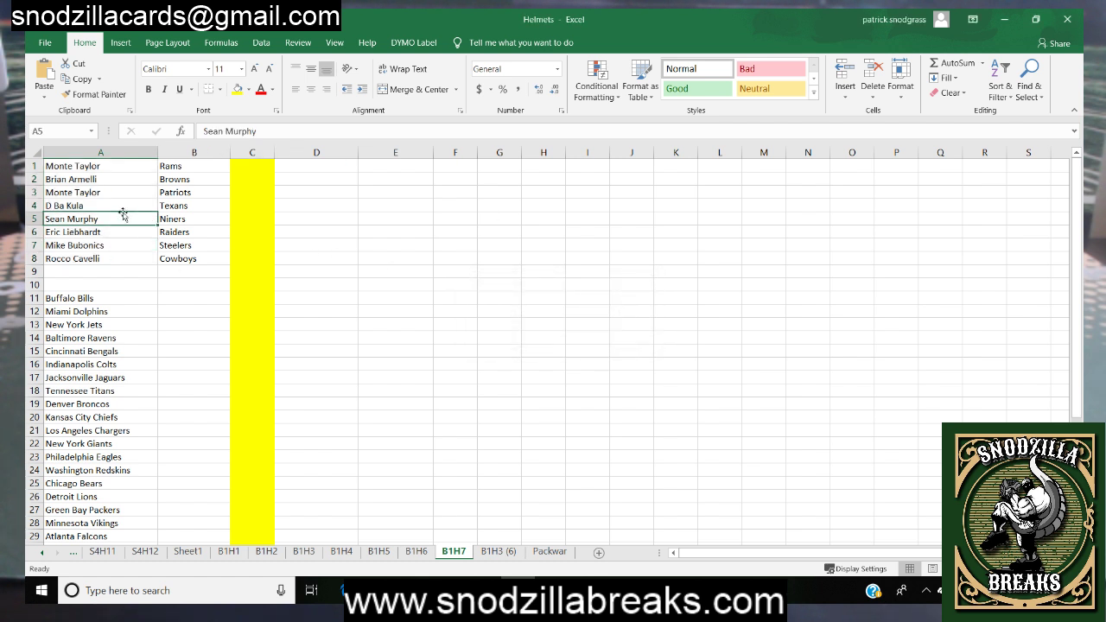
pyautogui.moveTo(90, 169); pyautogui.dragTo(87, 246)
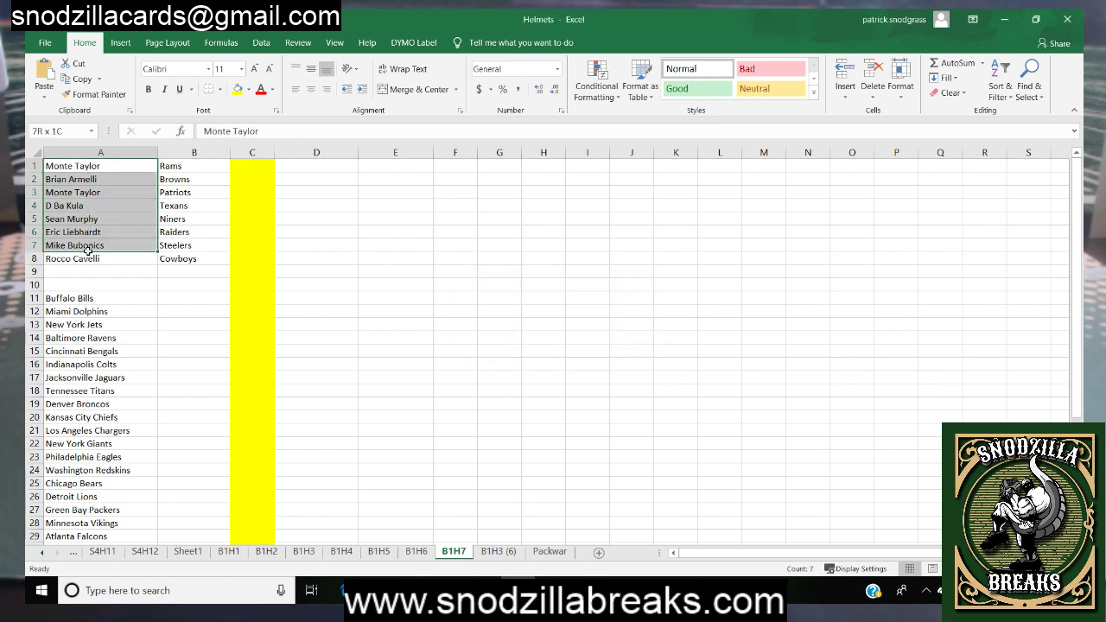
pyautogui.click(98, 271)
pyautogui.moveTo(68, 166); pyautogui.dragTo(98, 256)
pyautogui.hotkey('ctrl', 'c')
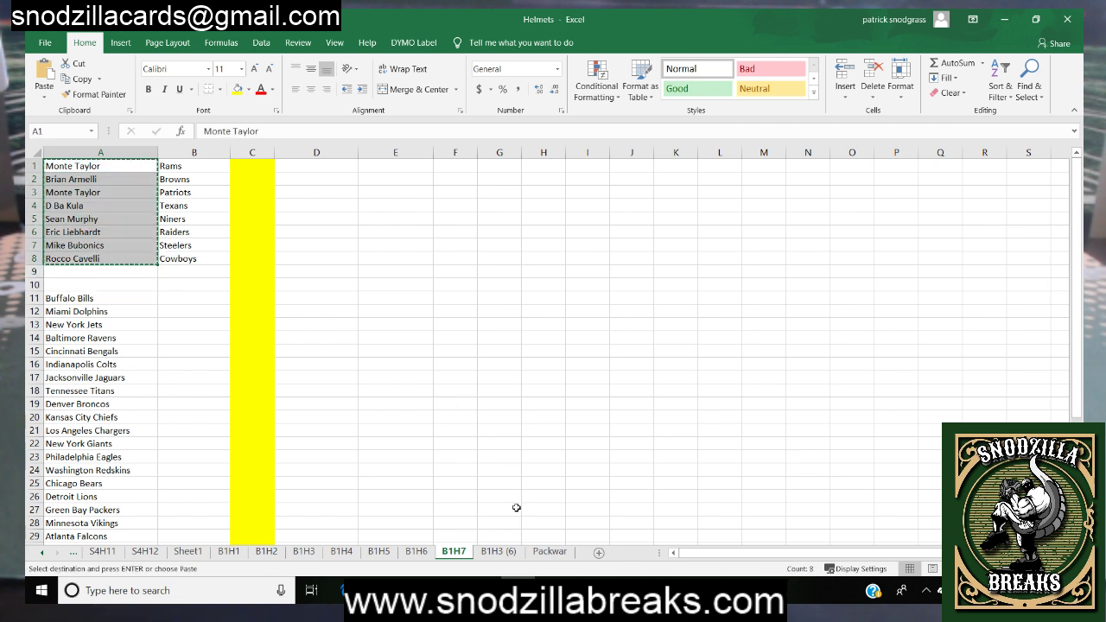
# Step: Paste the eight names into the first List Randomizer's list field
pyautogui.click(553, 591)
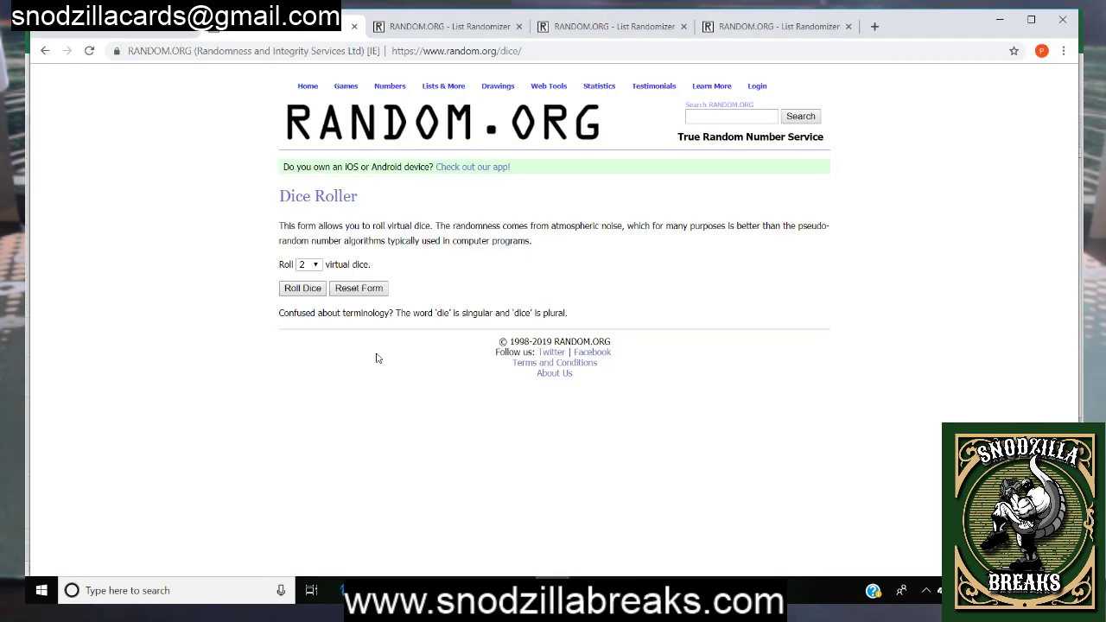
pyautogui.click(432, 26)
pyautogui.click(383, 364)
pyautogui.hotkey('ctrl', 'v')
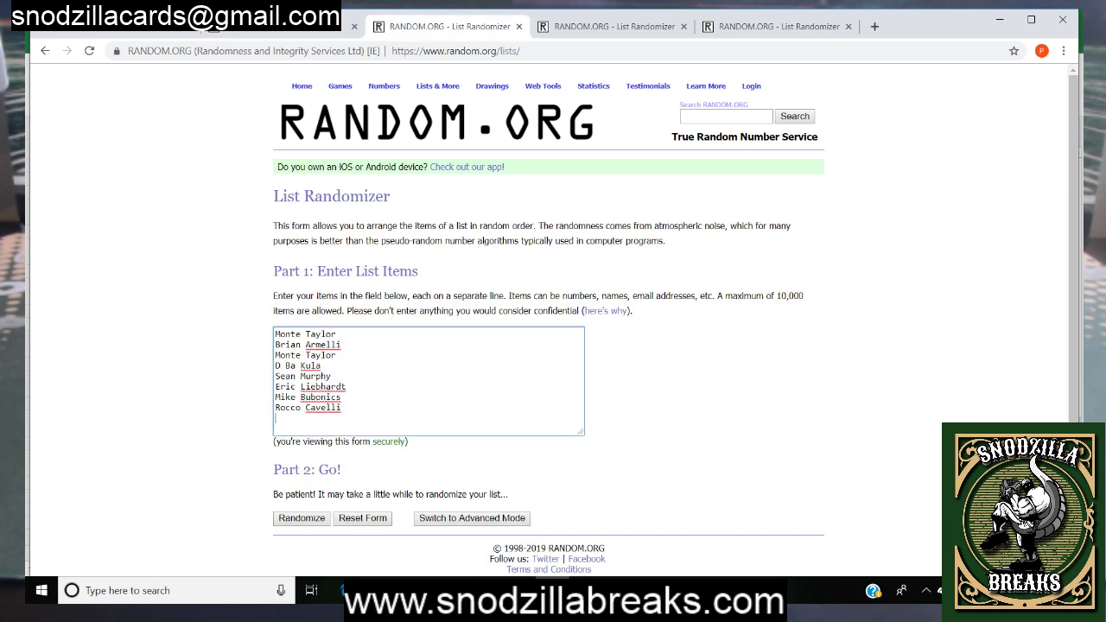
# Step: Roll two dice on the Dice Roller, getting a six and a three
pyautogui.click(262, 30)
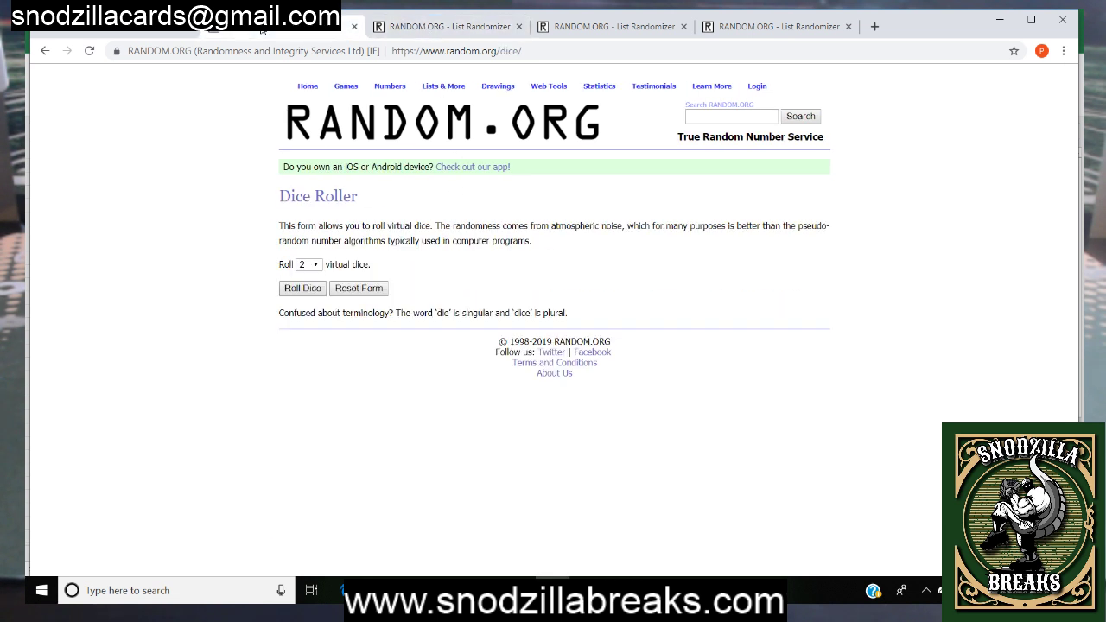
pyautogui.click(302, 292)
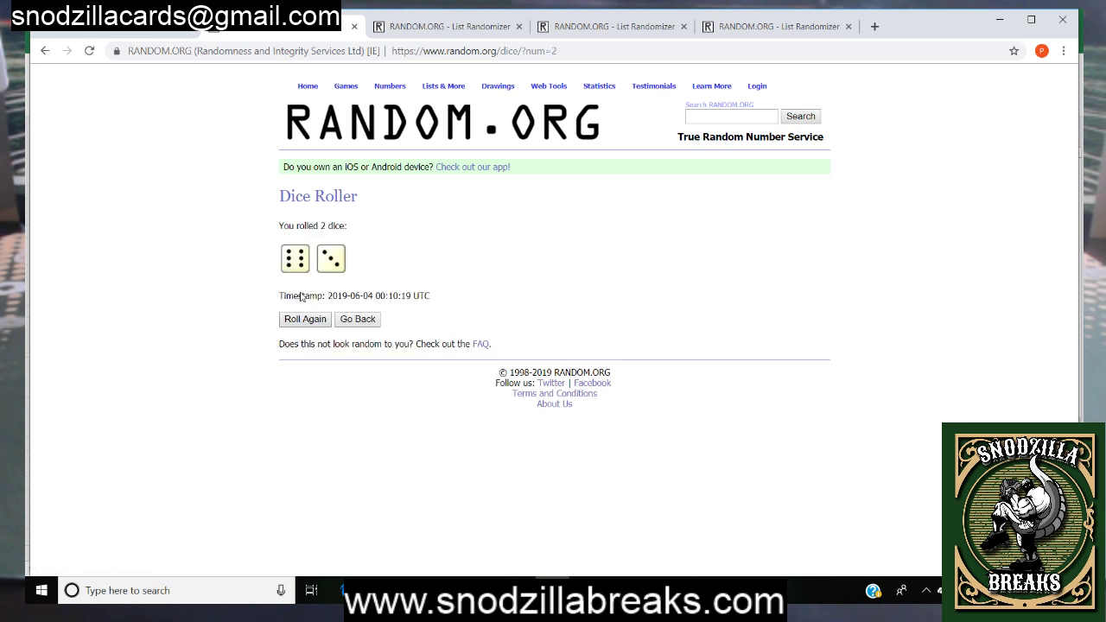
pyautogui.click(442, 29)
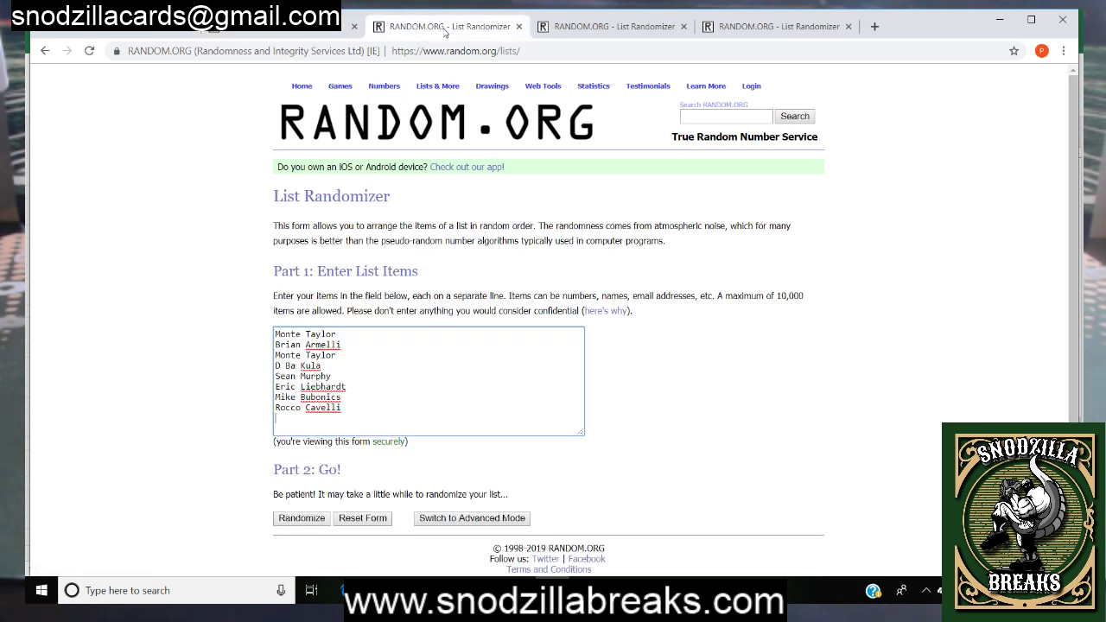
# Step: In the Excel workbook, cancel the entry in D1 and move to cell A2
pyautogui.hotkey('alt', 'Tab')
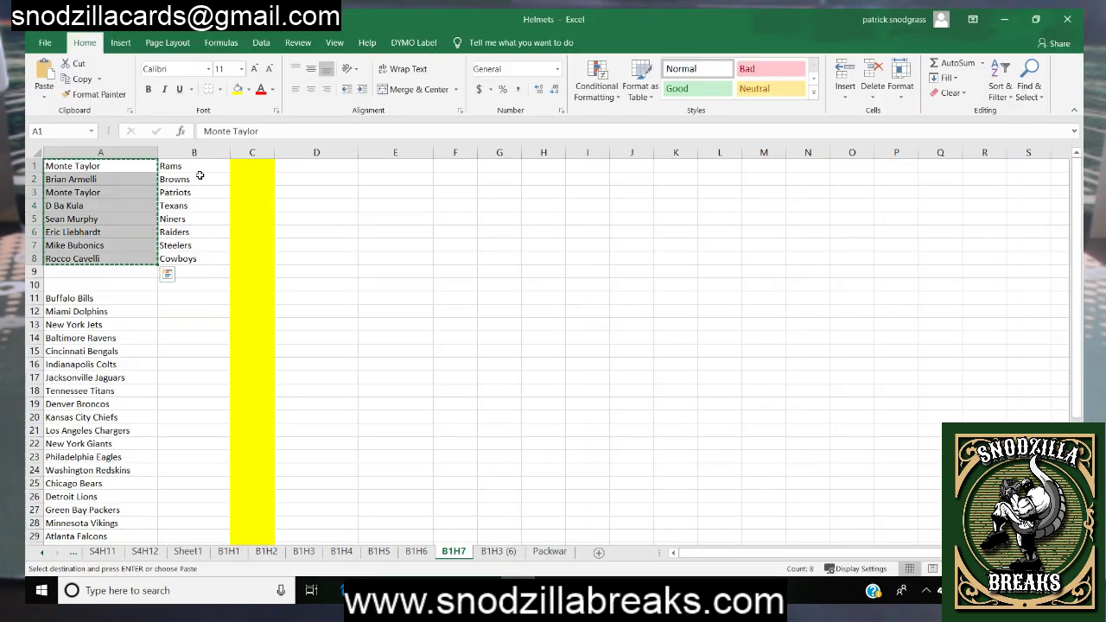
pyautogui.click(299, 168)
pyautogui.press('BackSpace')
pyautogui.press('Escape')
pyautogui.click(124, 183)
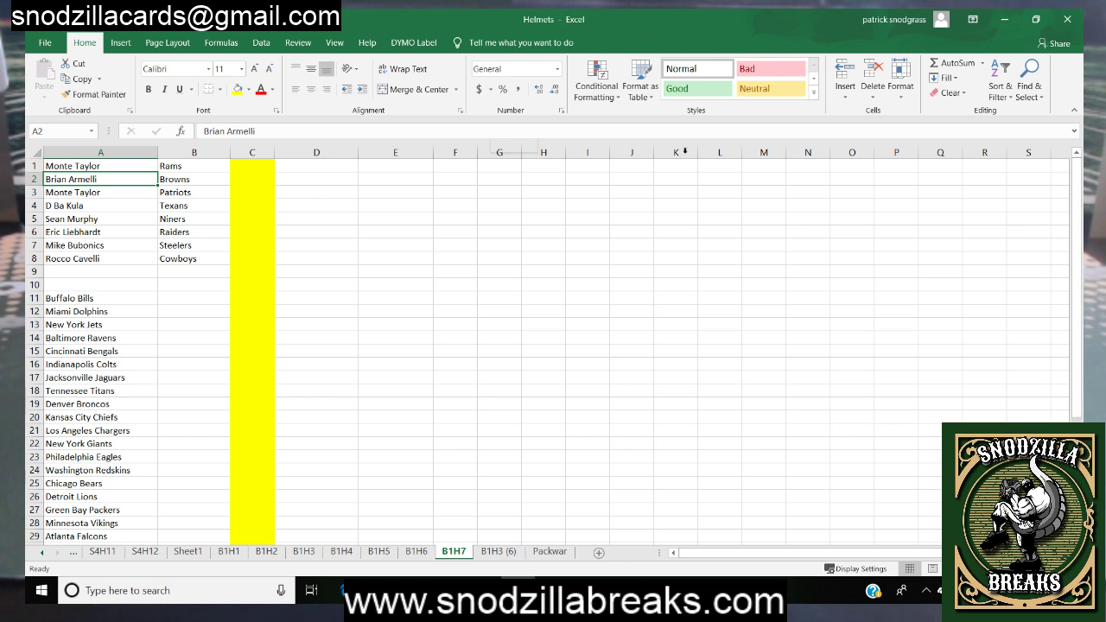
# Step: Check the dice total of 9 and return to the List Randomizer with the names
pyautogui.click(552, 591)
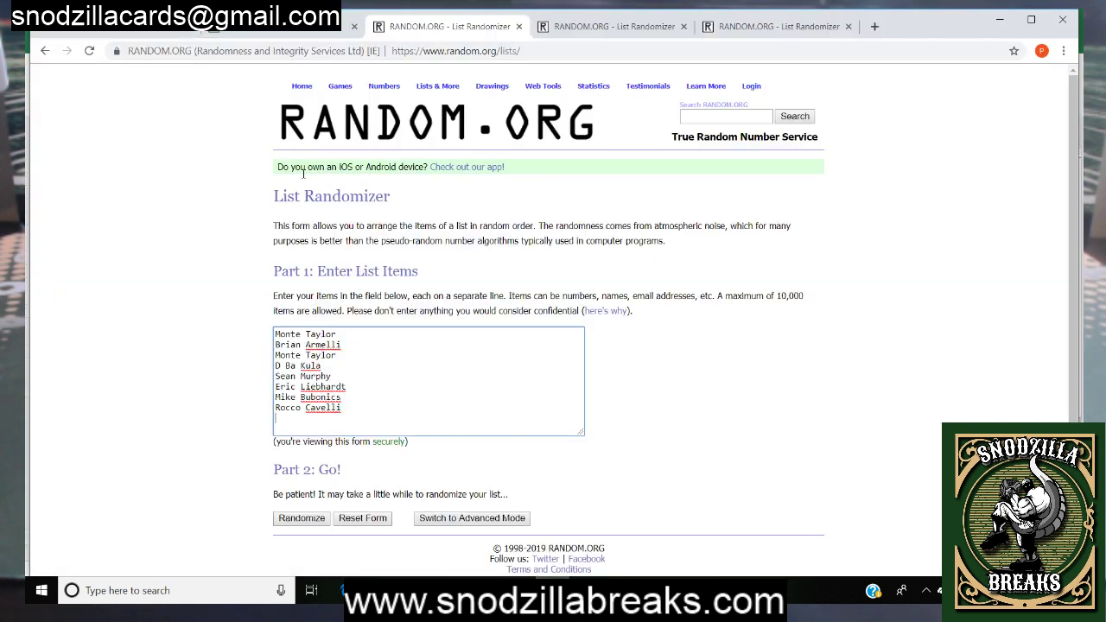
pyautogui.click(257, 31)
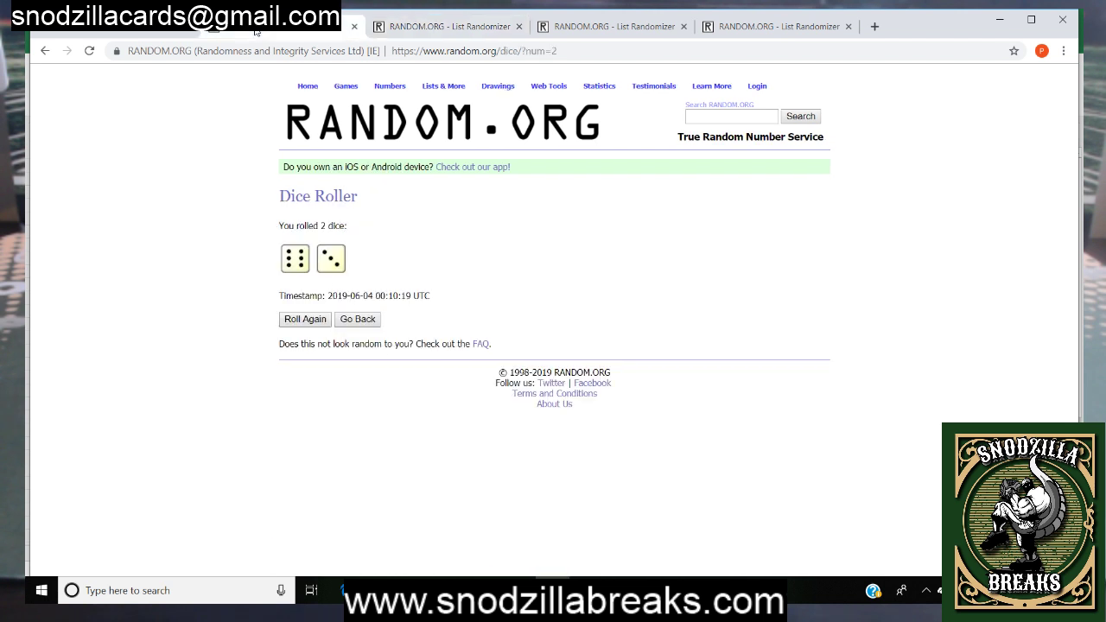
pyautogui.click(404, 33)
# Step: Randomize the eight names nine times and select the final shuffled list
pyautogui.click(299, 519)
pyautogui.click(291, 406)
pyautogui.click(299, 430)
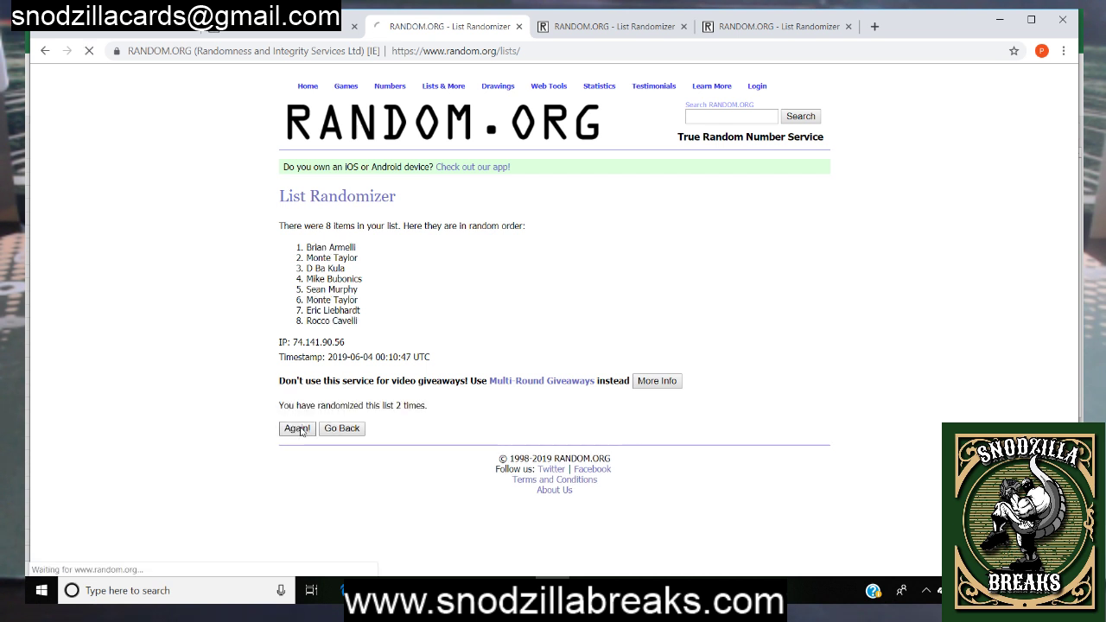
pyautogui.click(302, 429)
pyautogui.click(298, 428)
pyautogui.click(298, 428)
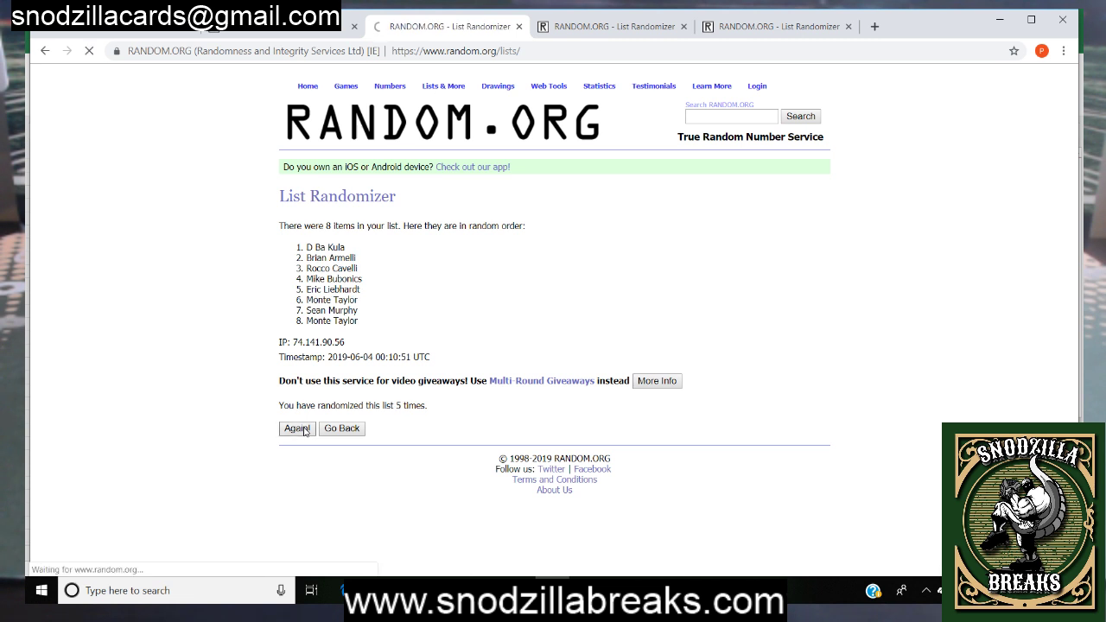
pyautogui.click(298, 429)
pyautogui.click(299, 429)
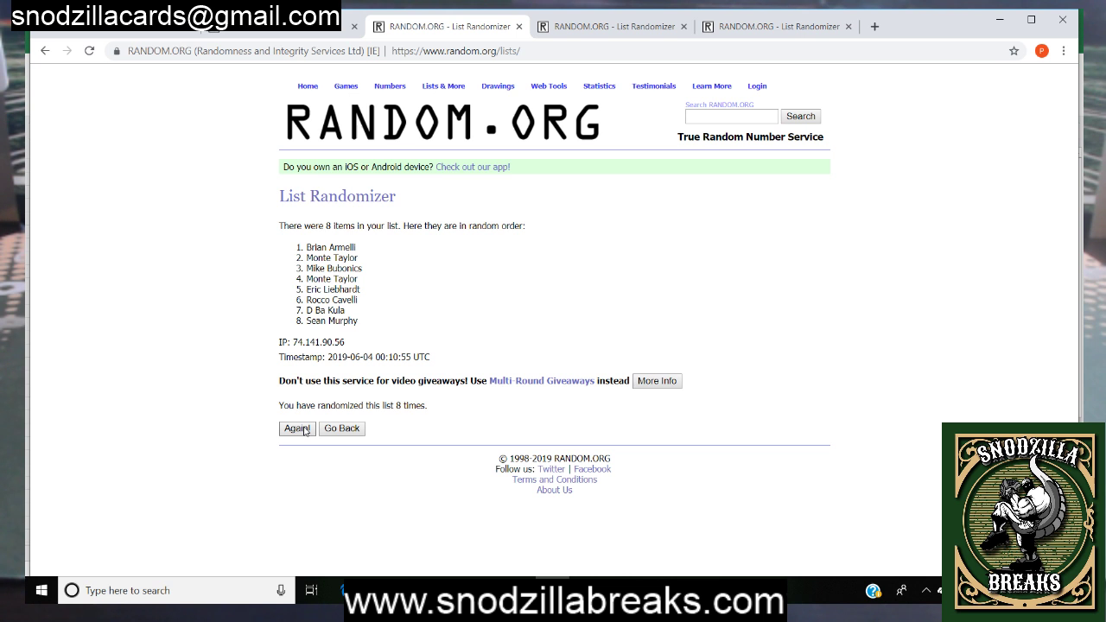
pyautogui.click(302, 430)
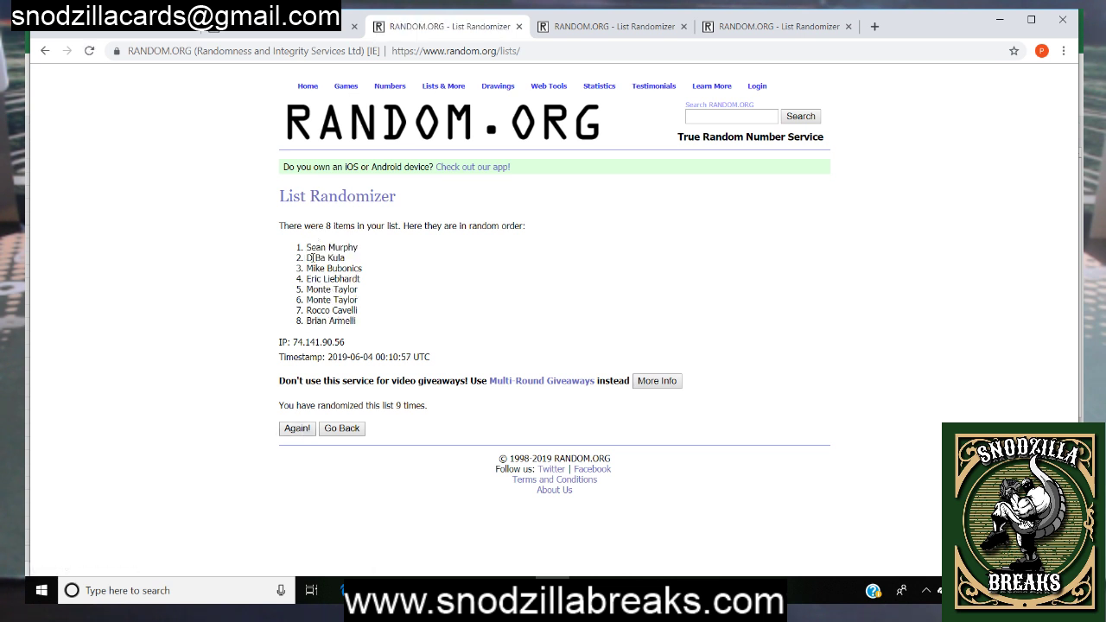
pyautogui.moveTo(307, 247); pyautogui.dragTo(379, 329)
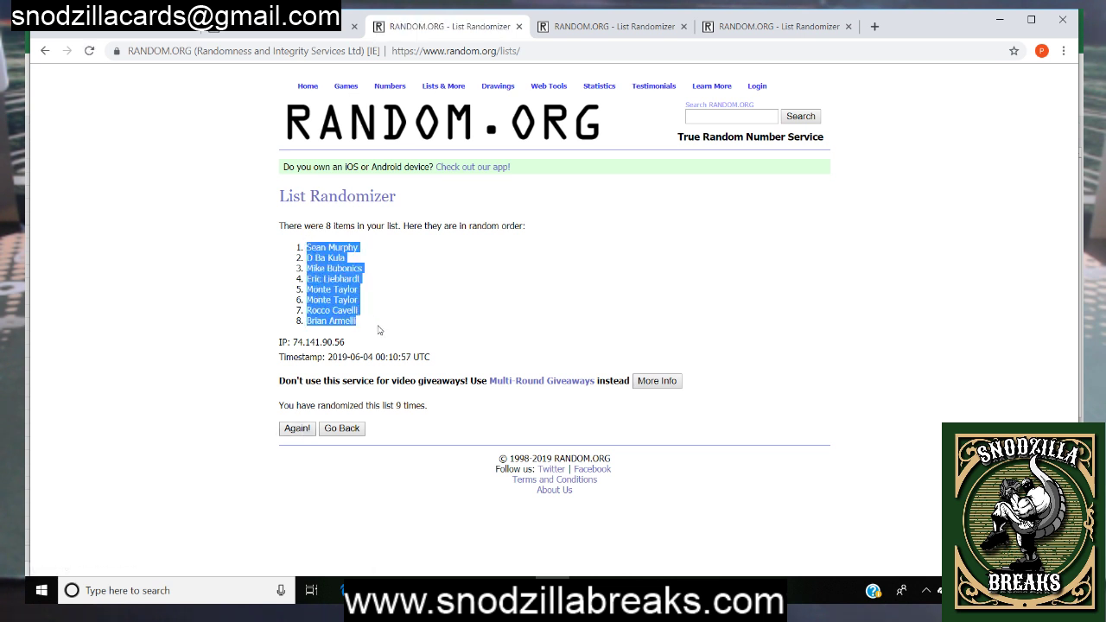
# Step: Paste the shuffled names into D1 and fill them down three times to D24
pyautogui.click(518, 590)
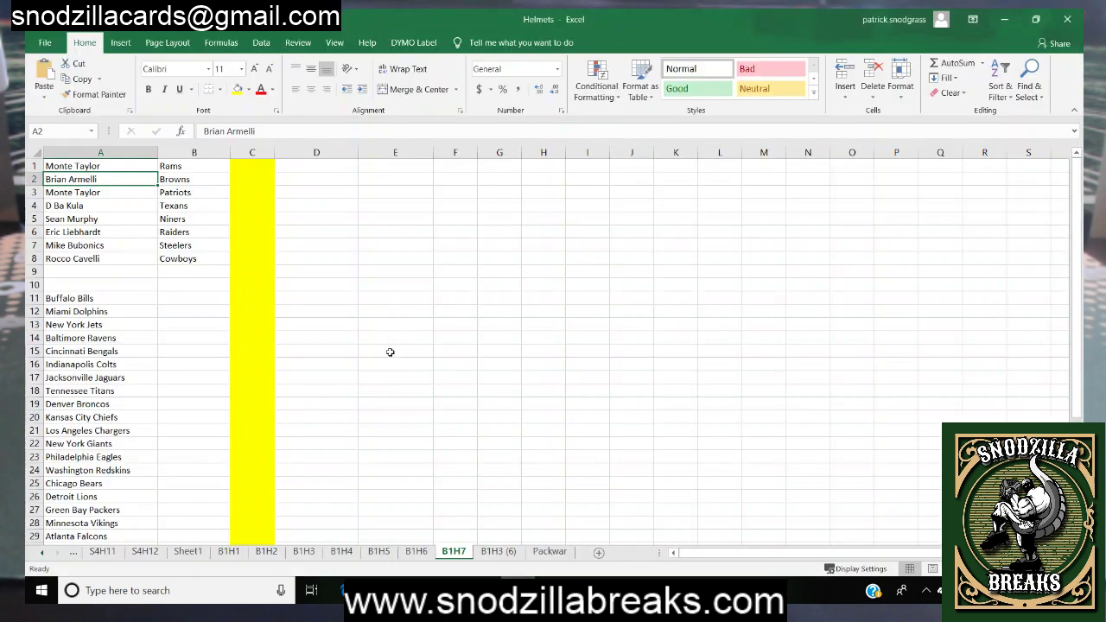
pyautogui.rightClick(350, 164)
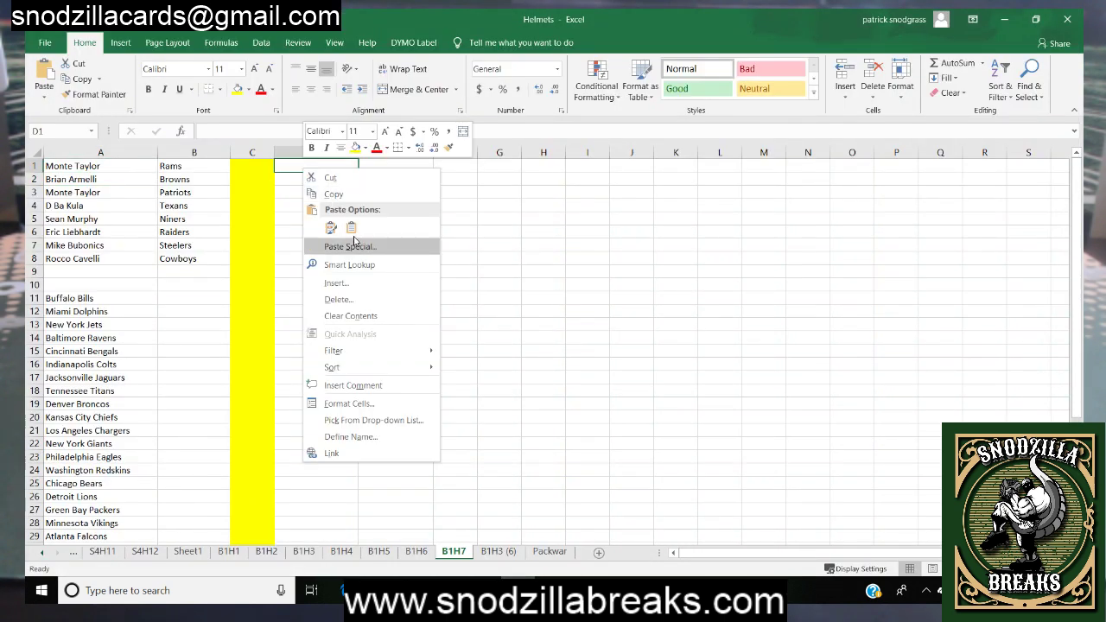
pyautogui.click(349, 227)
pyautogui.moveTo(359, 264); pyautogui.dragTo(342, 479)
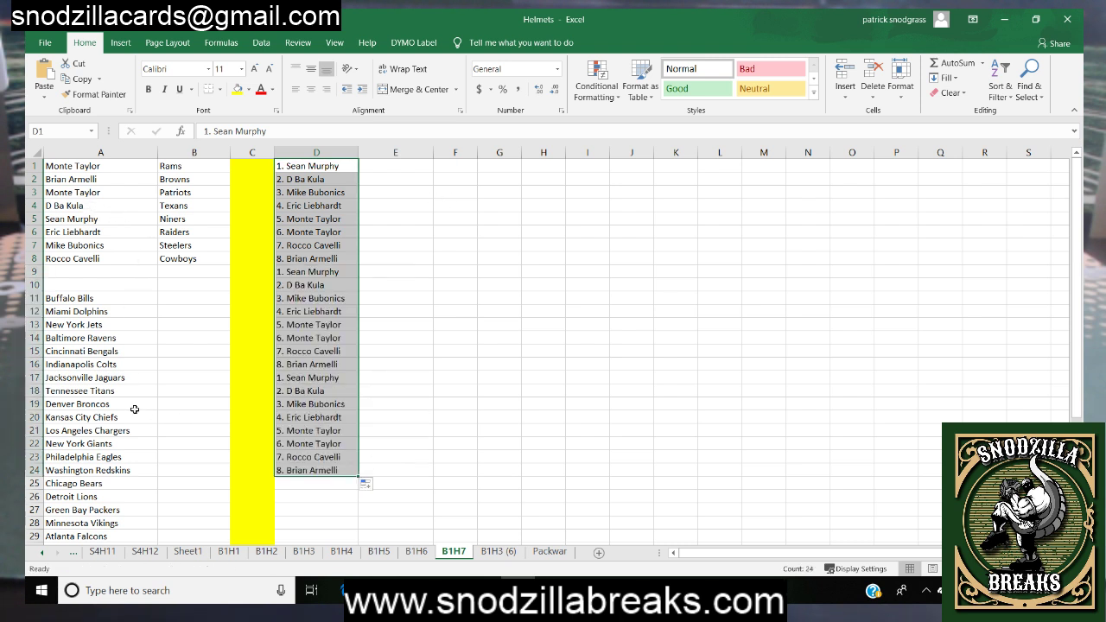
# Step: Copy the 24 NFL team names from column A and return to the browser
pyautogui.moveTo(65, 298); pyautogui.dragTo(92, 486)
pyautogui.hotkey('ctrl', 'c')
pyautogui.hotkey('alt', 'Tab')
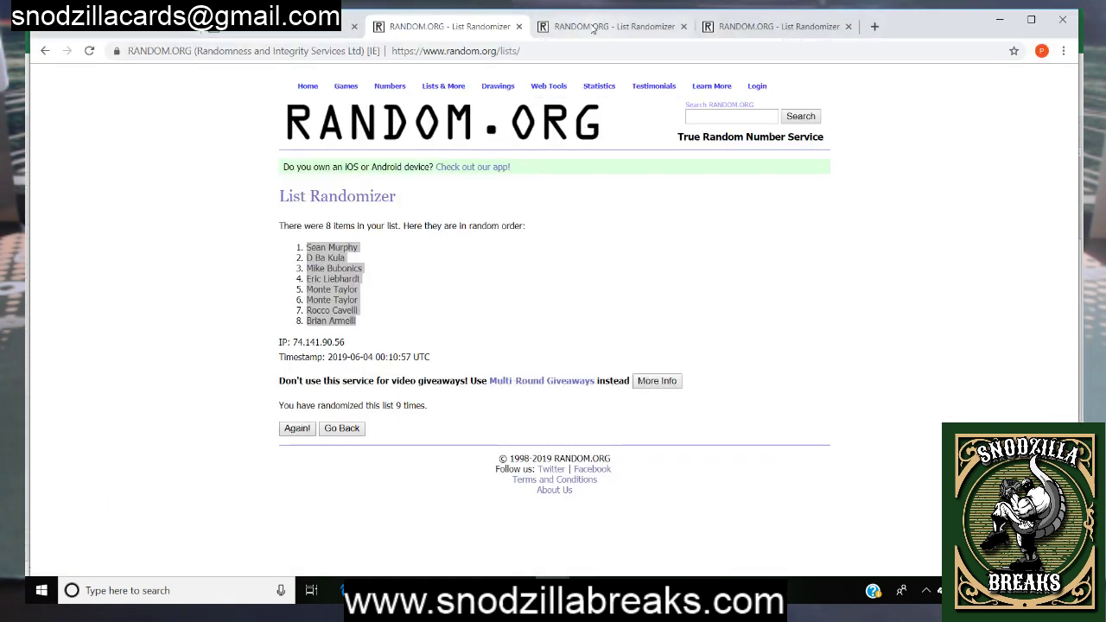
# Step: Paste the 24 NFL team names into the second List Randomizer's list field
pyautogui.click(593, 28)
pyautogui.click(318, 373)
pyautogui.hotkey('ctrl', 'v')
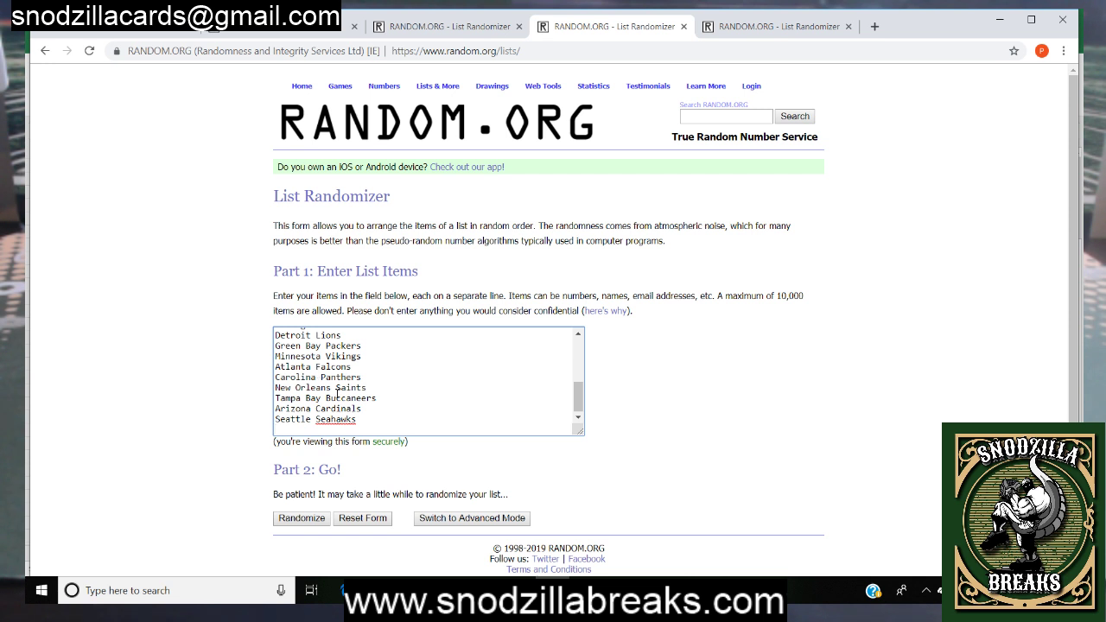
# Step: Randomize the 24 team names nine times
pyautogui.click(309, 520)
pyautogui.scroll(-1, 283, 480)
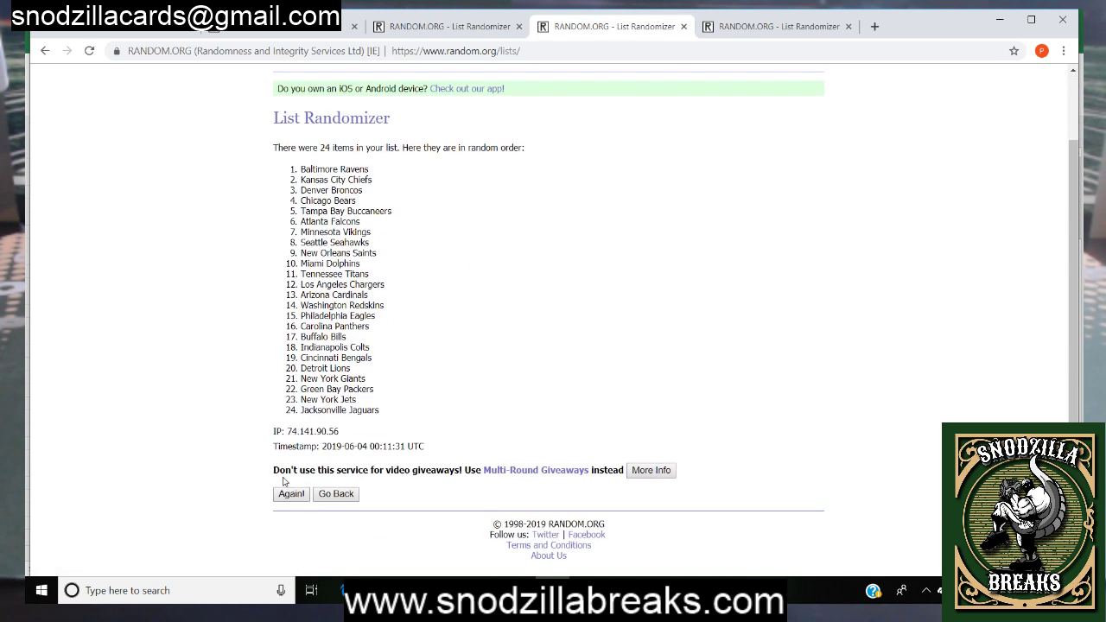
pyautogui.click(291, 499)
pyautogui.scroll(-1, 290, 499)
pyautogui.click(291, 499)
pyautogui.scroll(-1, 291, 499)
pyautogui.click(291, 494)
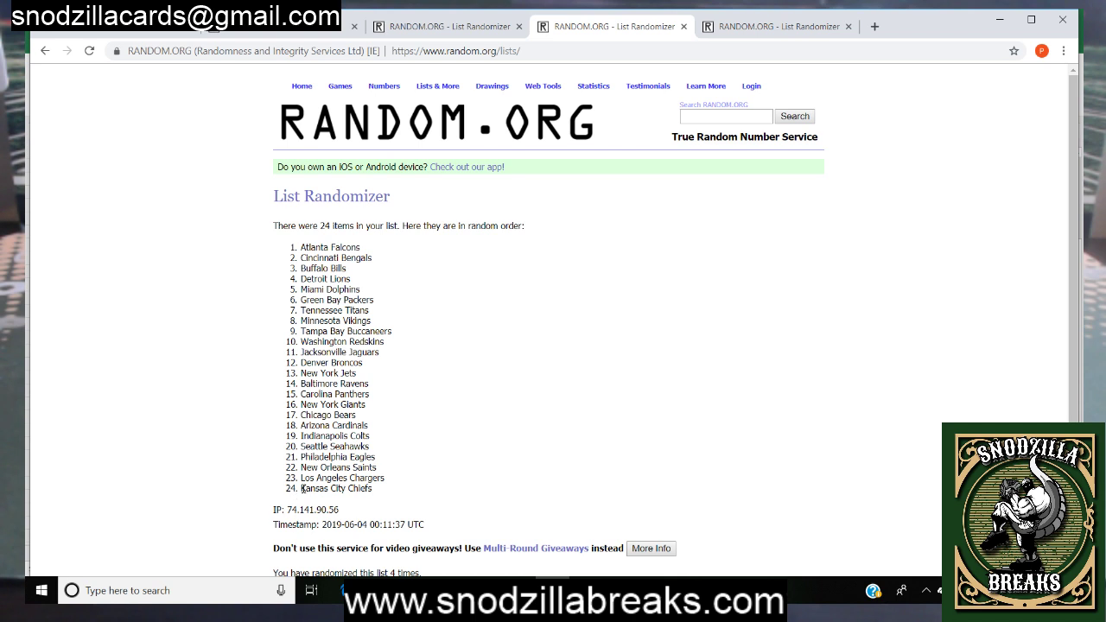
pyautogui.scroll(-2, 275, 536)
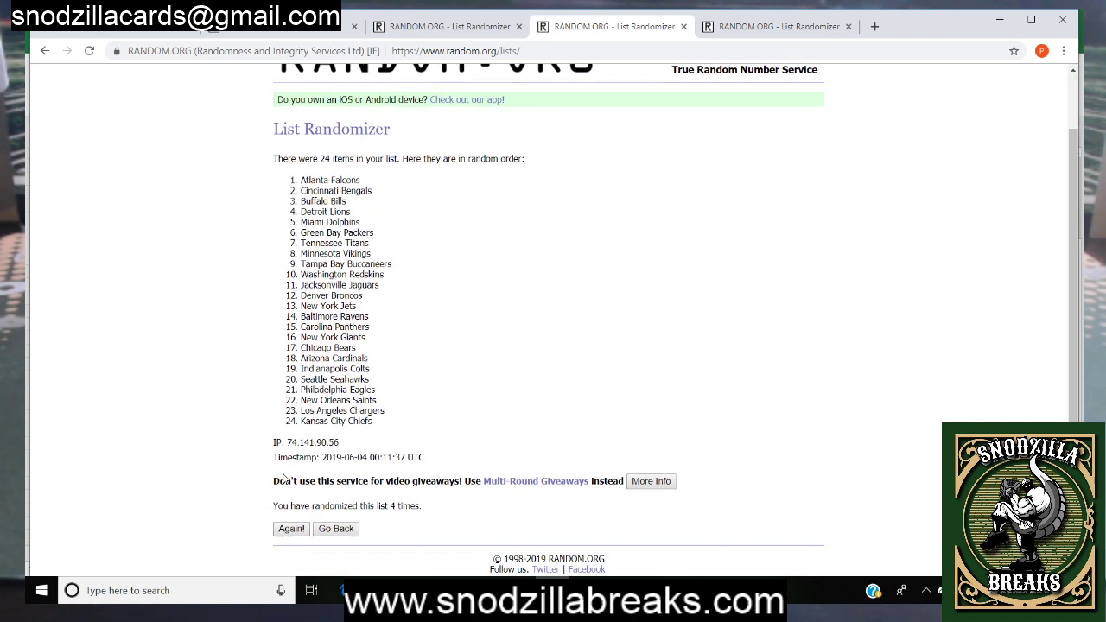
pyautogui.click(291, 495)
pyautogui.scroll(-1, 292, 497)
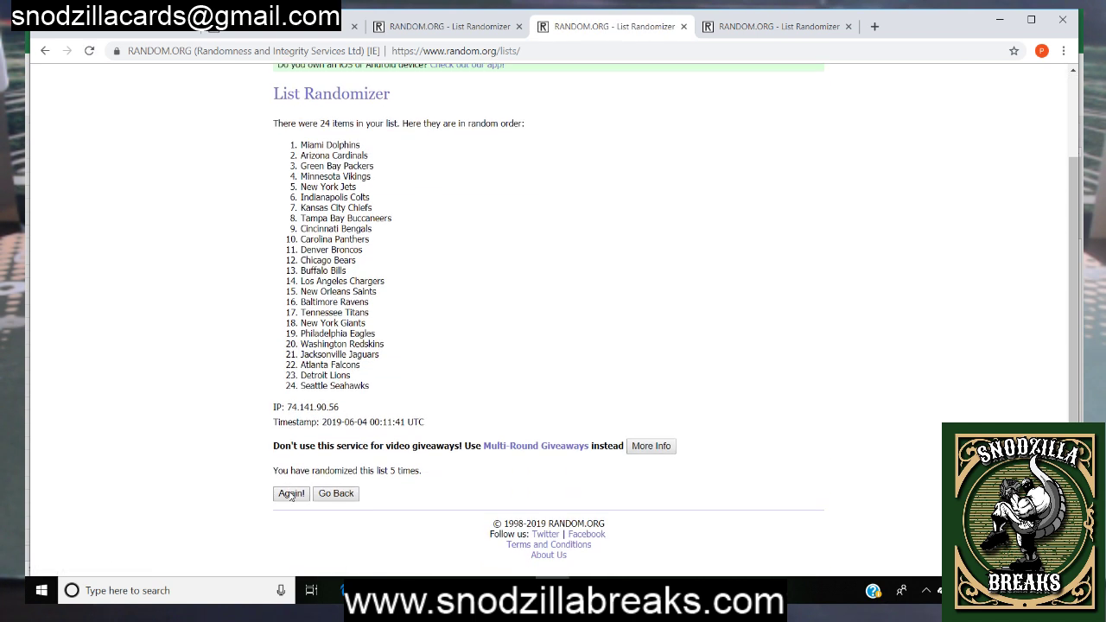
pyautogui.click(291, 494)
pyautogui.scroll(-1, 291, 495)
pyautogui.click(291, 493)
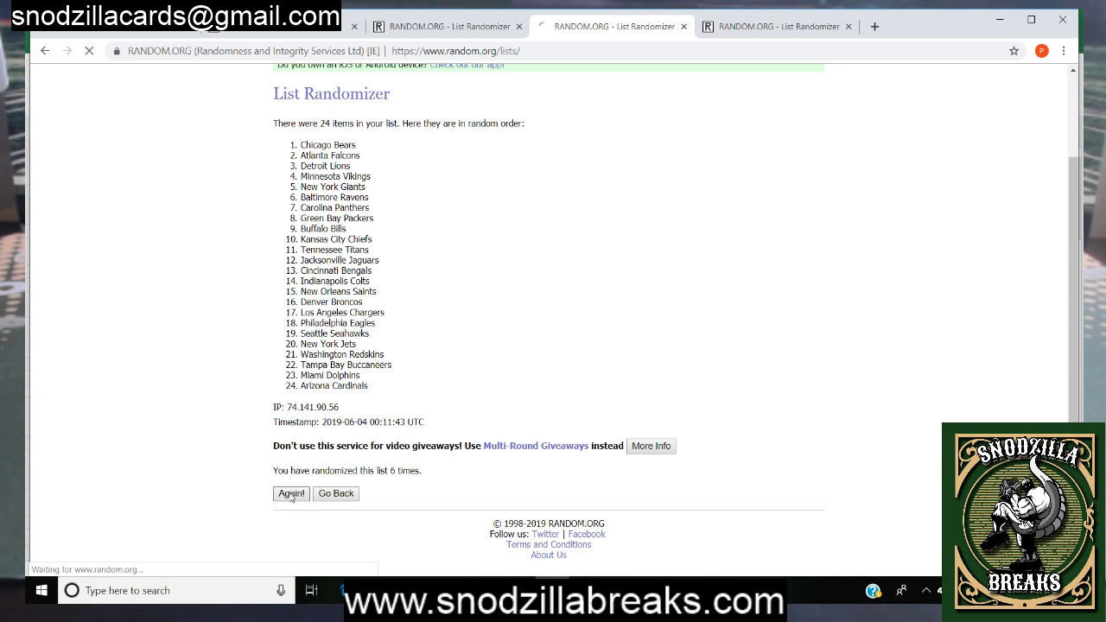
pyautogui.scroll(-1, 292, 497)
pyautogui.click(291, 493)
pyautogui.scroll(-1, 291, 495)
pyautogui.click(291, 493)
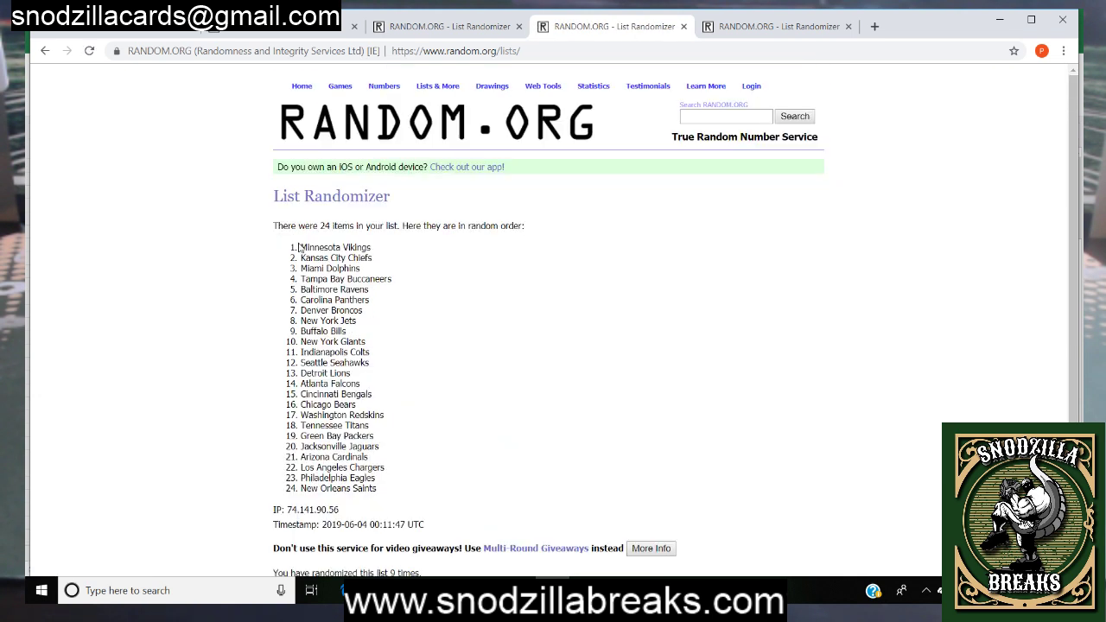
# Step: Copy the final randomized team list and go back to Excel
pyautogui.moveTo(301, 246); pyautogui.dragTo(400, 489)
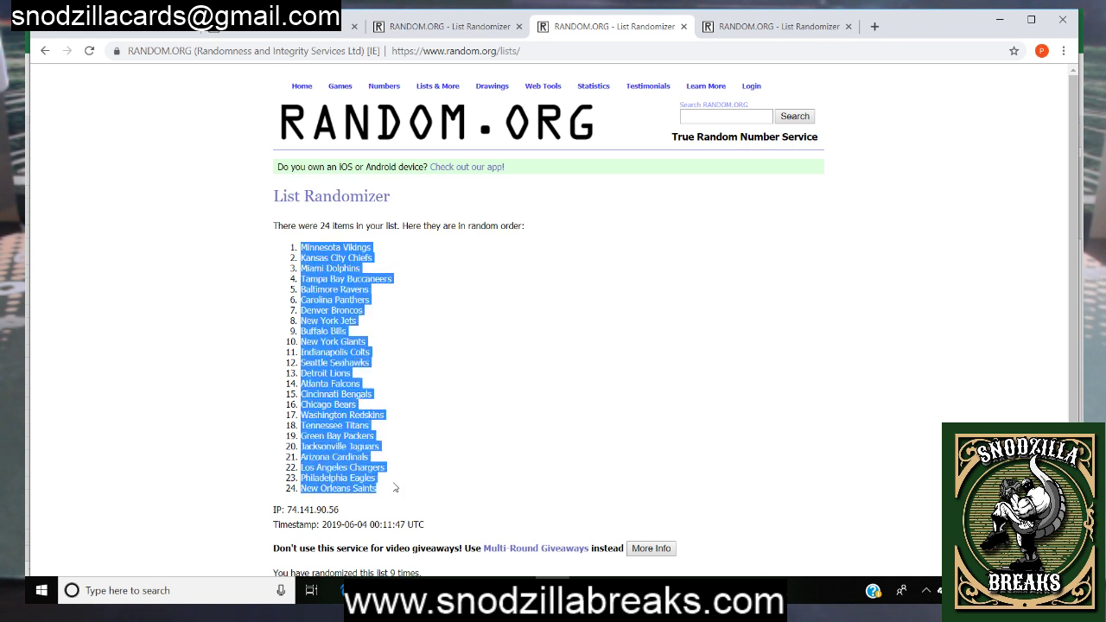
pyautogui.hotkey('alt', 'Tab')
pyautogui.scroll(3, 363, 362)
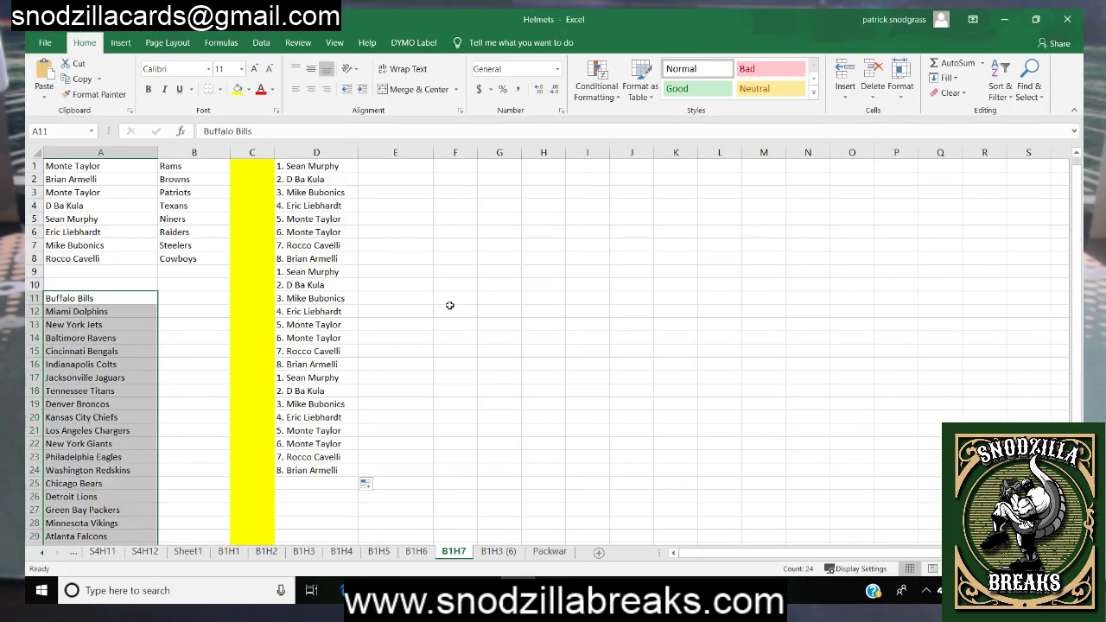
# Step: Paste the shuffled teams into E1:E24 beside the names and autofit column E
pyautogui.click(391, 164)
pyautogui.rightClick(392, 164)
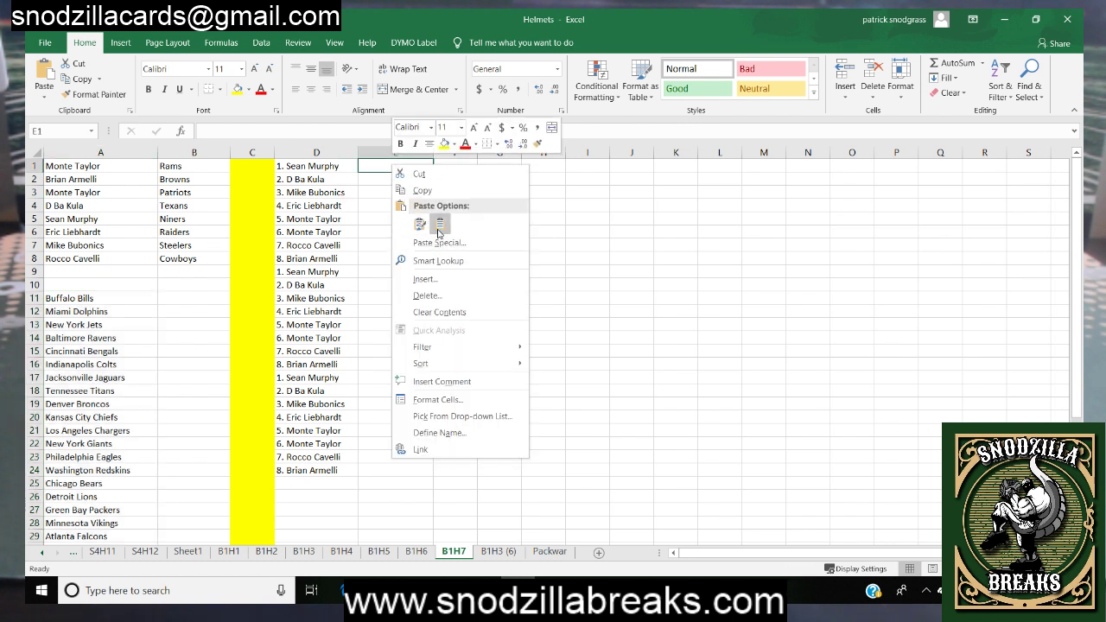
pyautogui.click(438, 223)
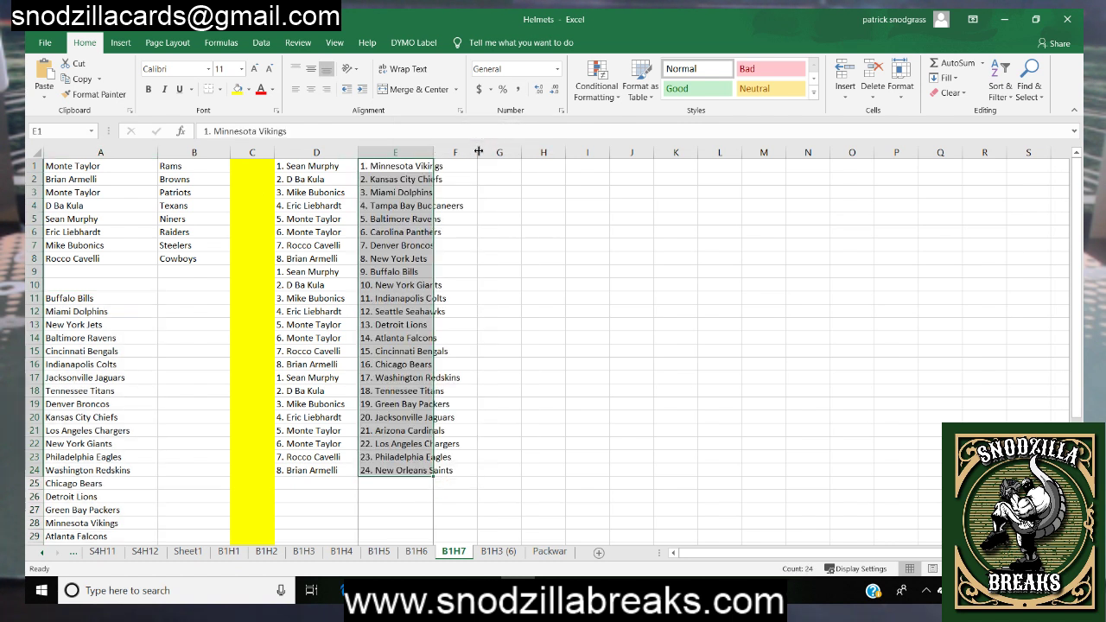
pyautogui.doubleClick(434, 152)
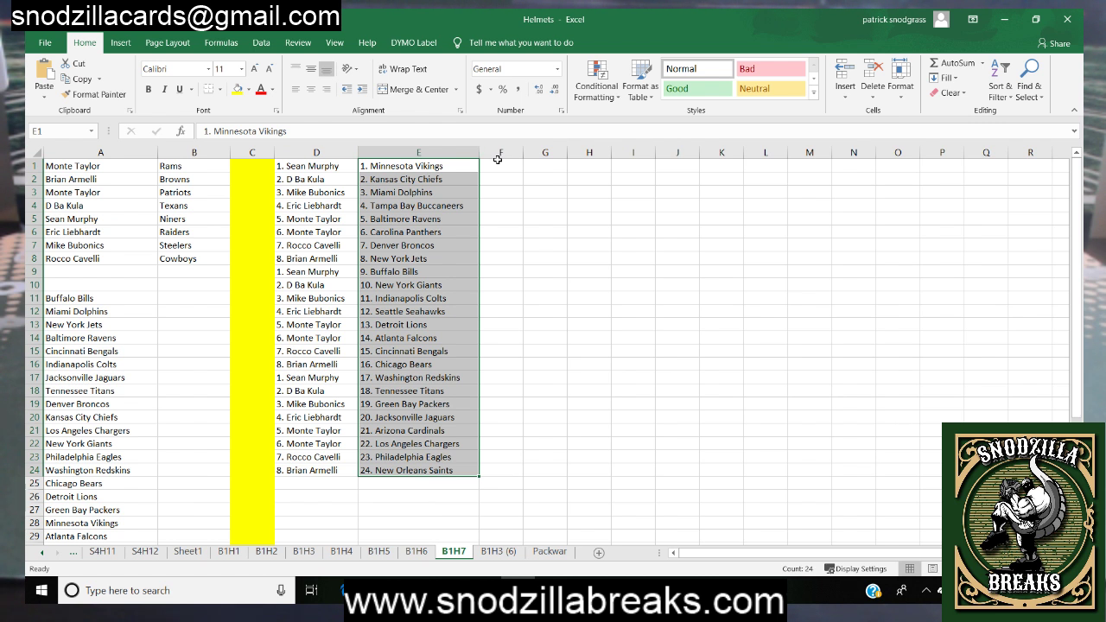
pyautogui.click(540, 229)
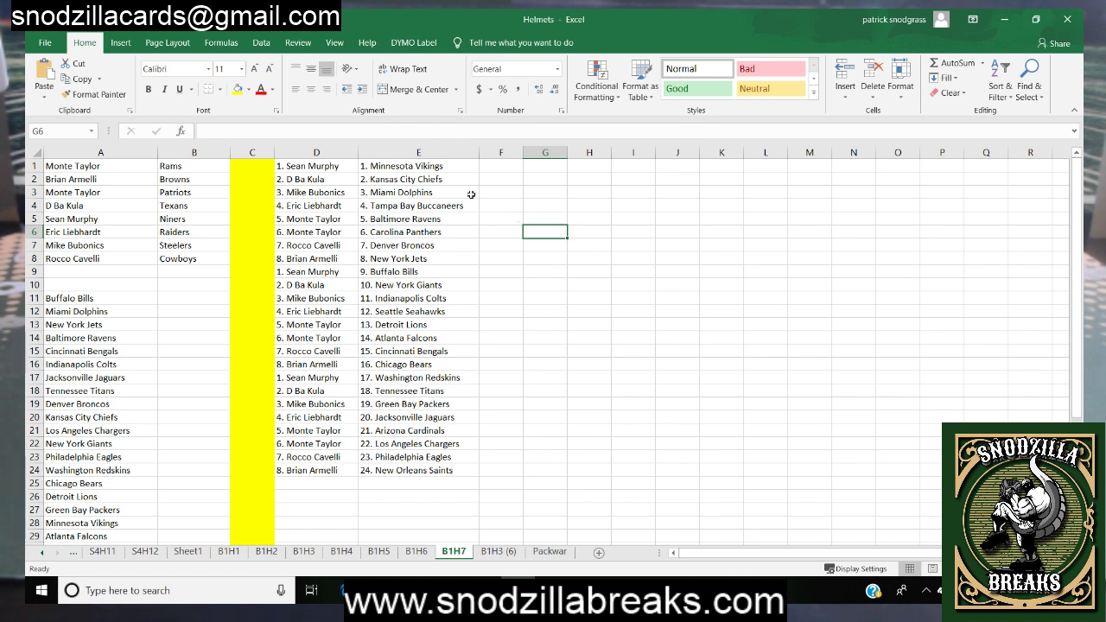
pyautogui.click(512, 181)
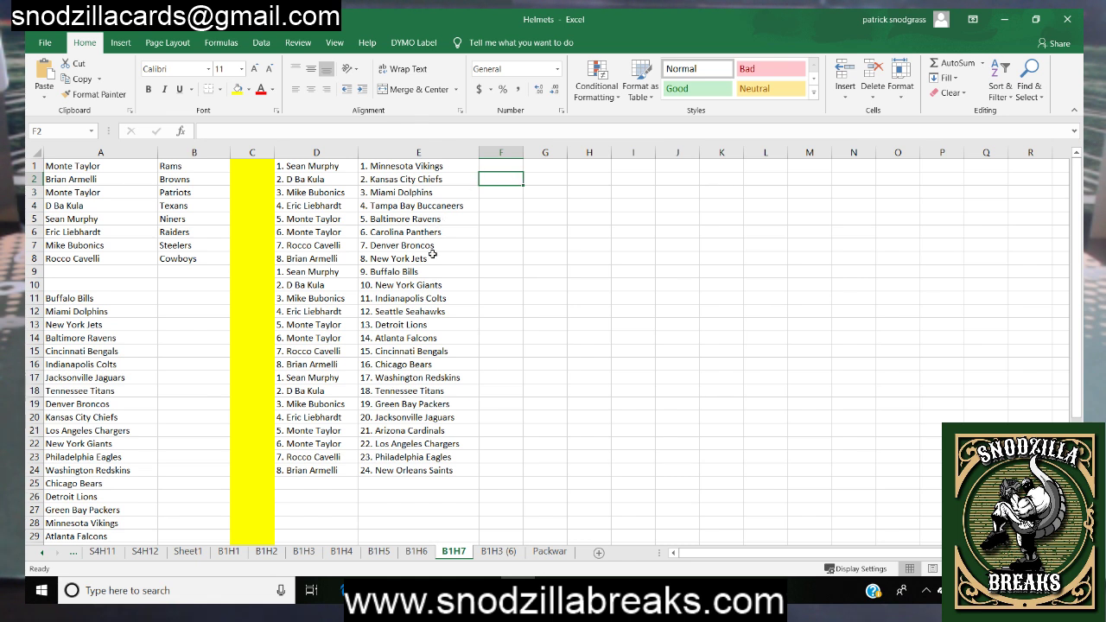
# Step: Enter the numbers 5, 6, 7, 8, 10 and 12 in the third List Randomizer
pyautogui.hotkey('alt', 'Tab')
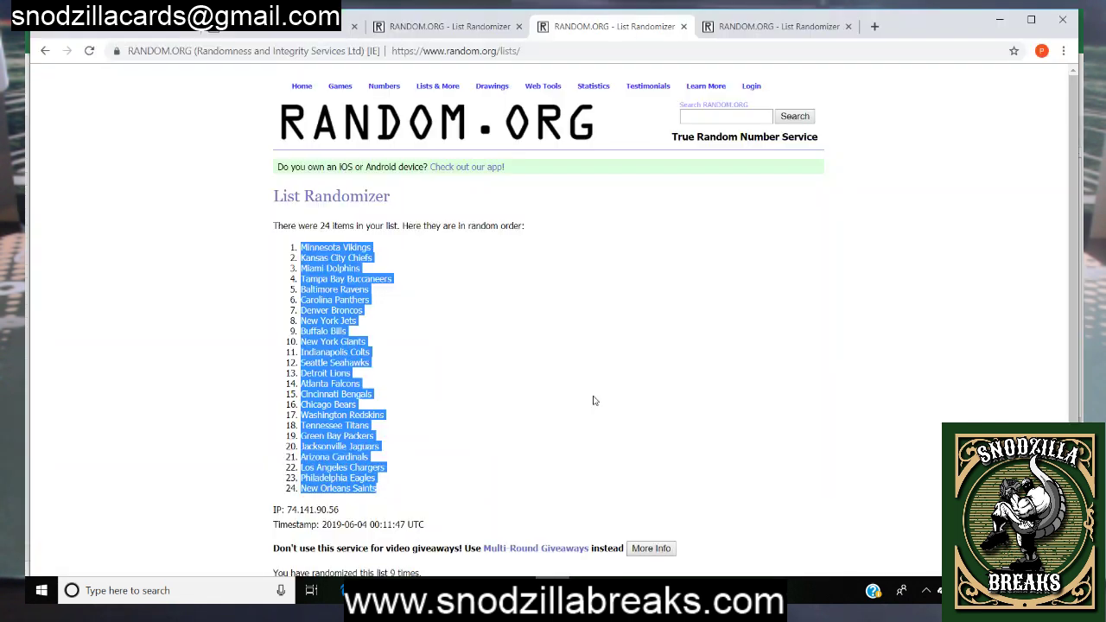
pyautogui.click(748, 27)
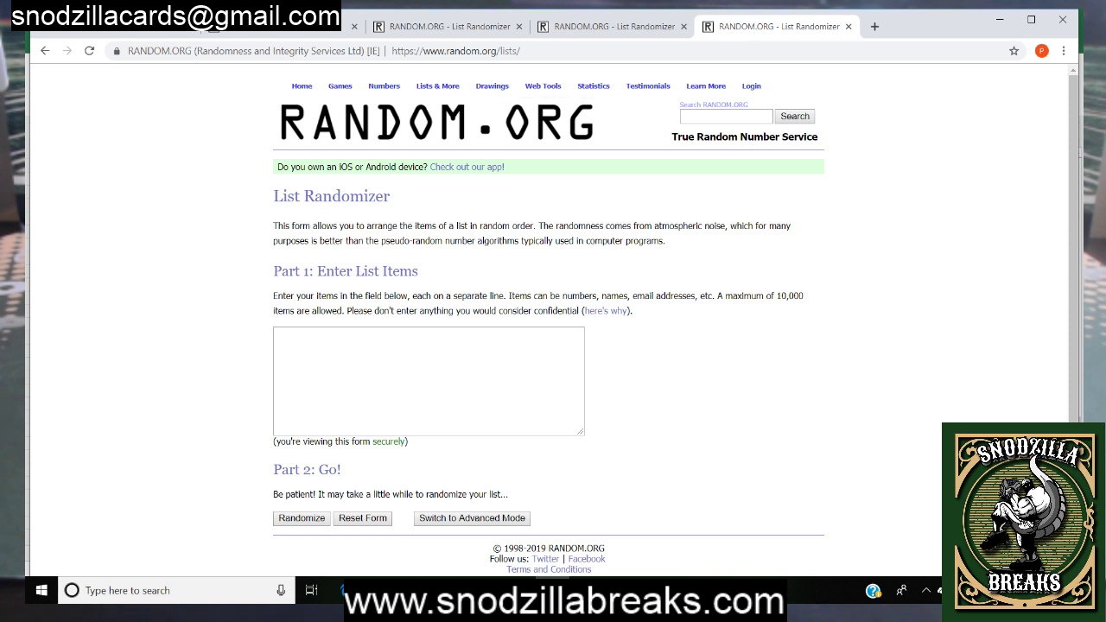
pyautogui.click(358, 371)
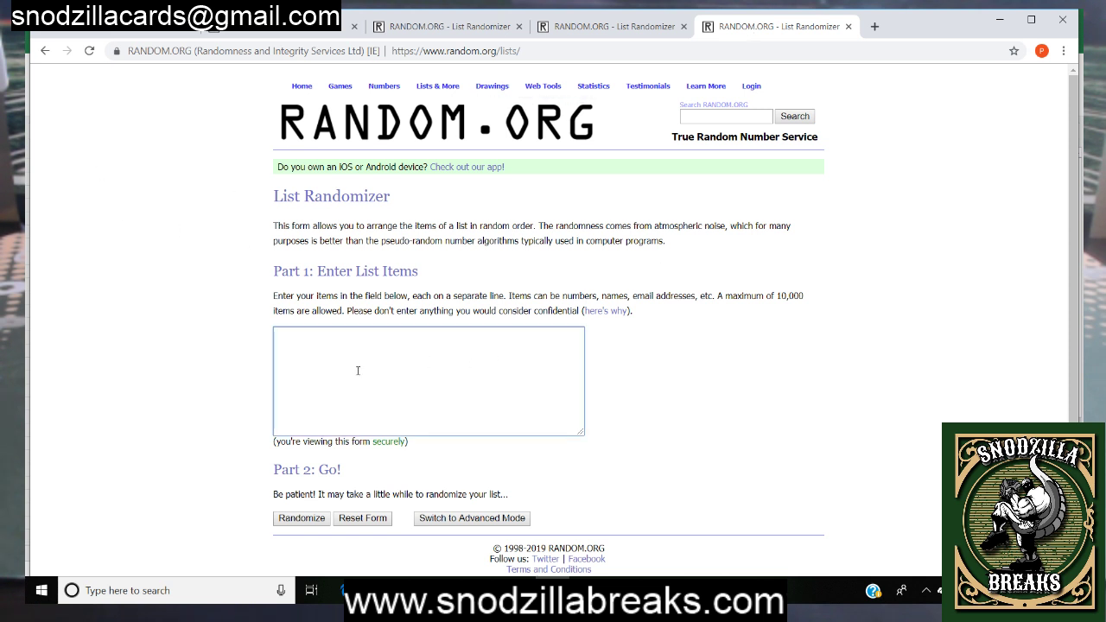
pyautogui.write('5 ')
pyautogui.write('6 ')
pyautogui.write('7 8')
pyautogui.write(' 10 ')
pyautogui.write('12')
# Step: Randomize the six numbers eight times, ending in the order 8, 10, 5, 12, 7, 6
pyautogui.click(294, 522)
pyautogui.click(296, 386)
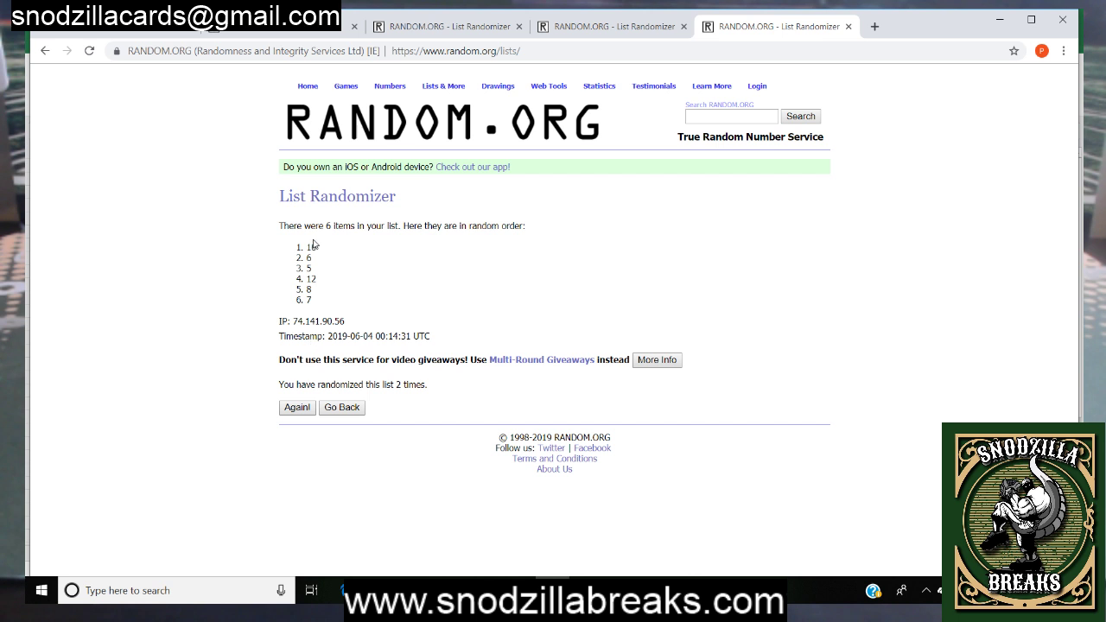
pyautogui.click(295, 410)
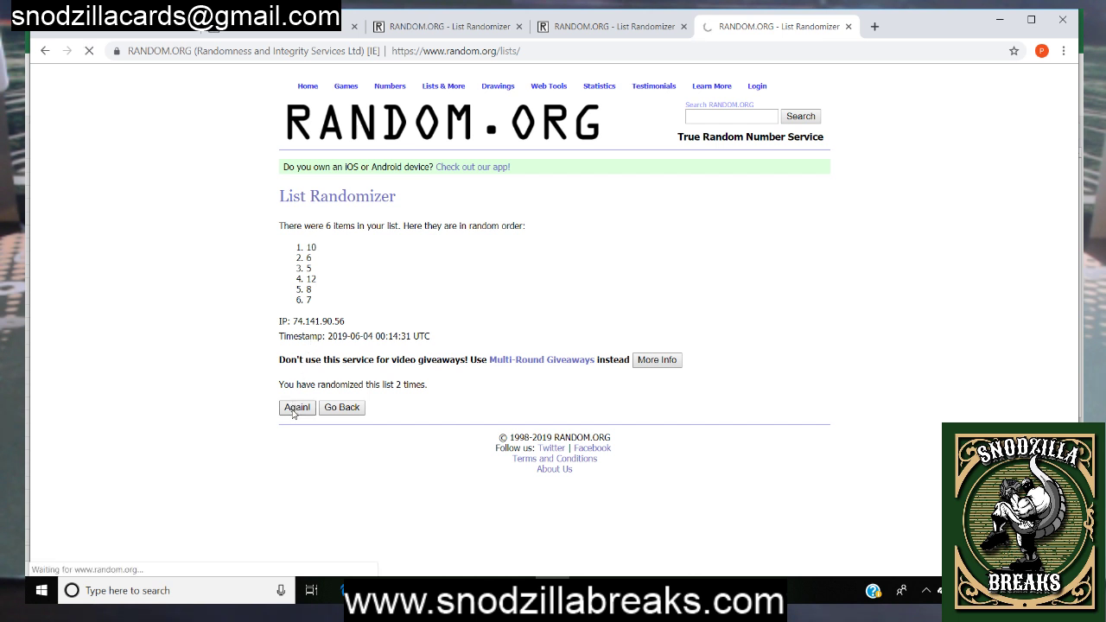
pyautogui.click(295, 410)
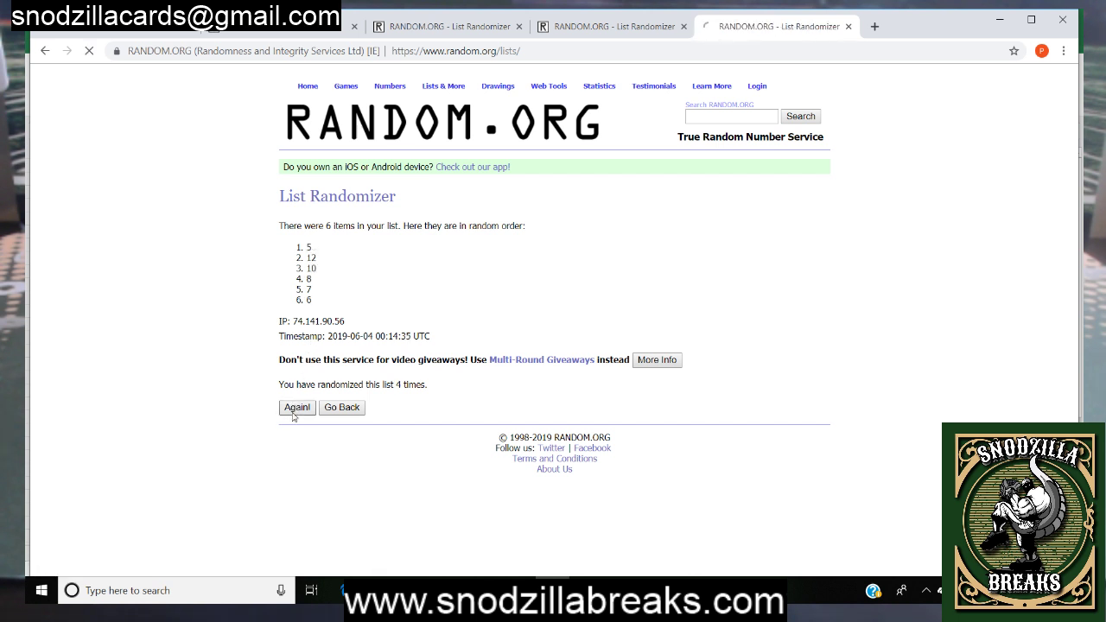
pyautogui.click(294, 408)
pyautogui.click(295, 408)
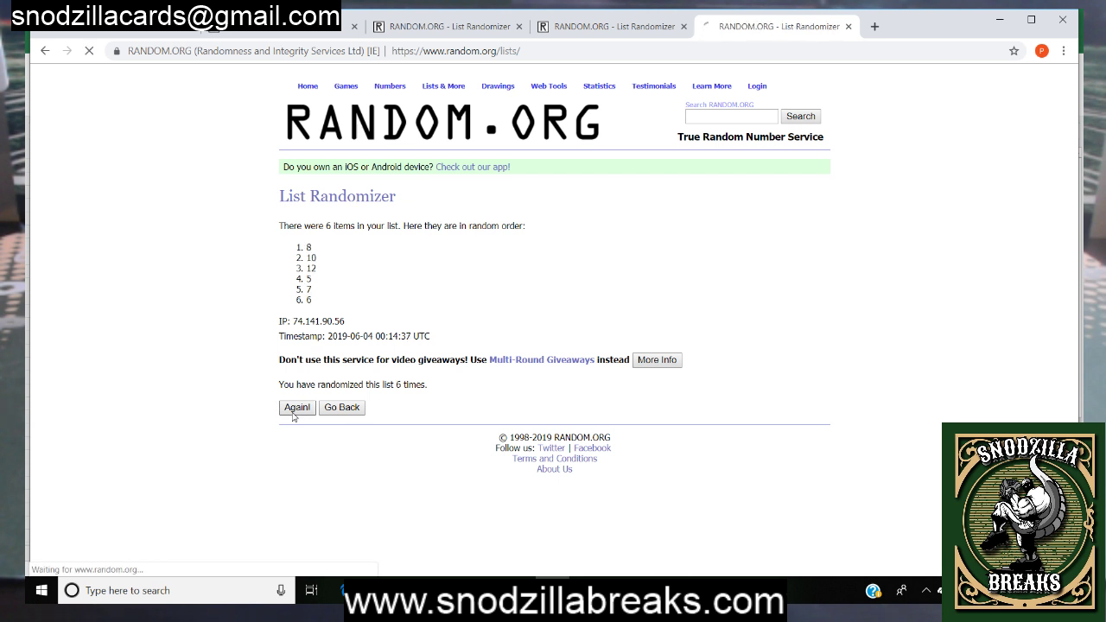
pyautogui.click(293, 413)
pyautogui.click(294, 413)
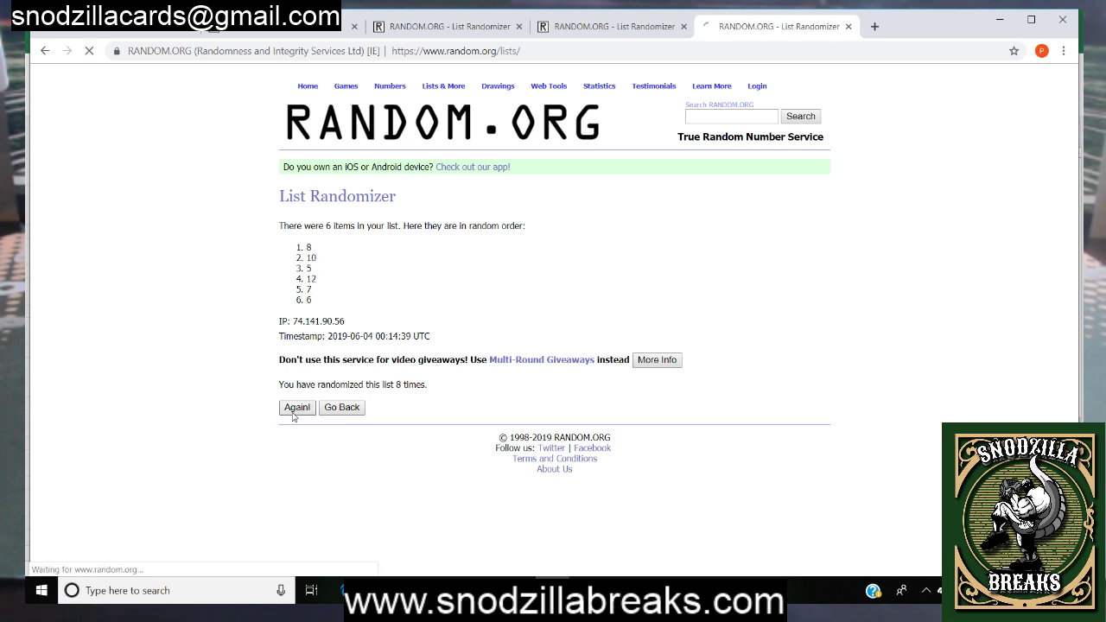
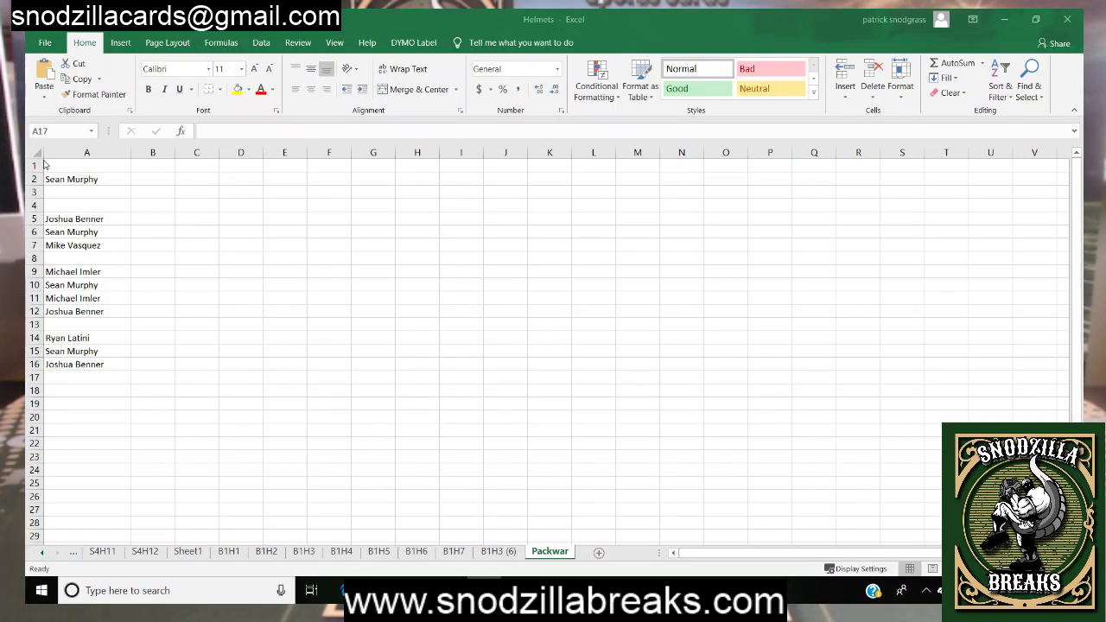
pyautogui.hotkey('alt', 'Tab')
pyautogui.click(70, 168)
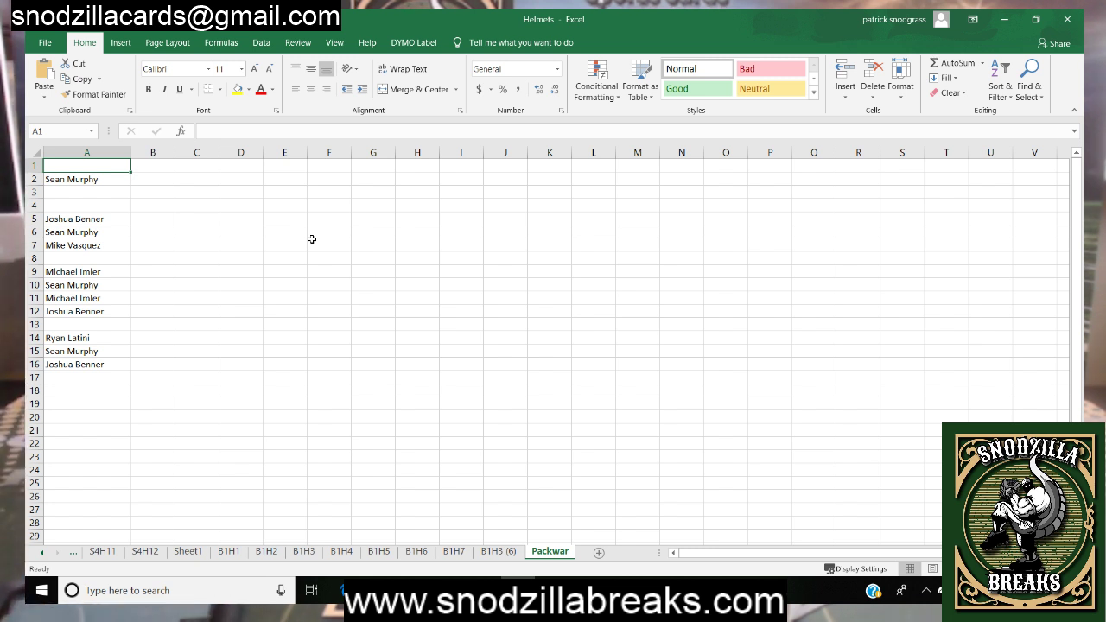
# Step: Type the same participant's name into the blank cells A8 and A13, correcting a typo in A8
pyautogui.click(81, 258)
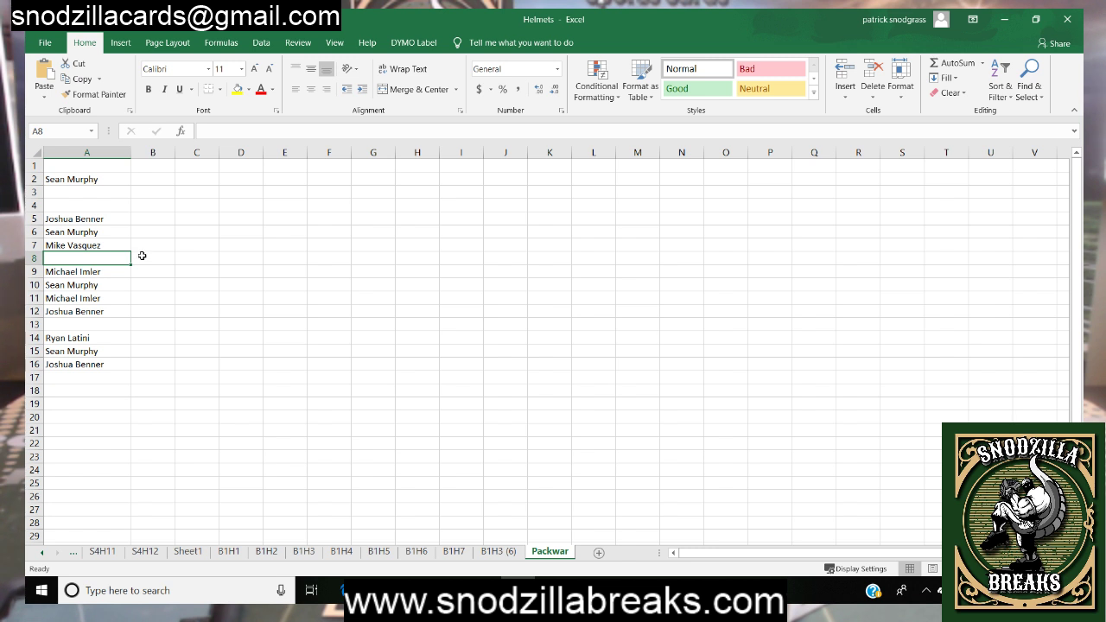
pyautogui.write('Millbu')
pyautogui.press('BackSpace')
pyautogui.press('BackSpace')
pyautogui.write('house')
pyautogui.press('Return')
pyautogui.press('Down')
pyautogui.press('Down')
pyautogui.press('Down')
pyautogui.press('Down')
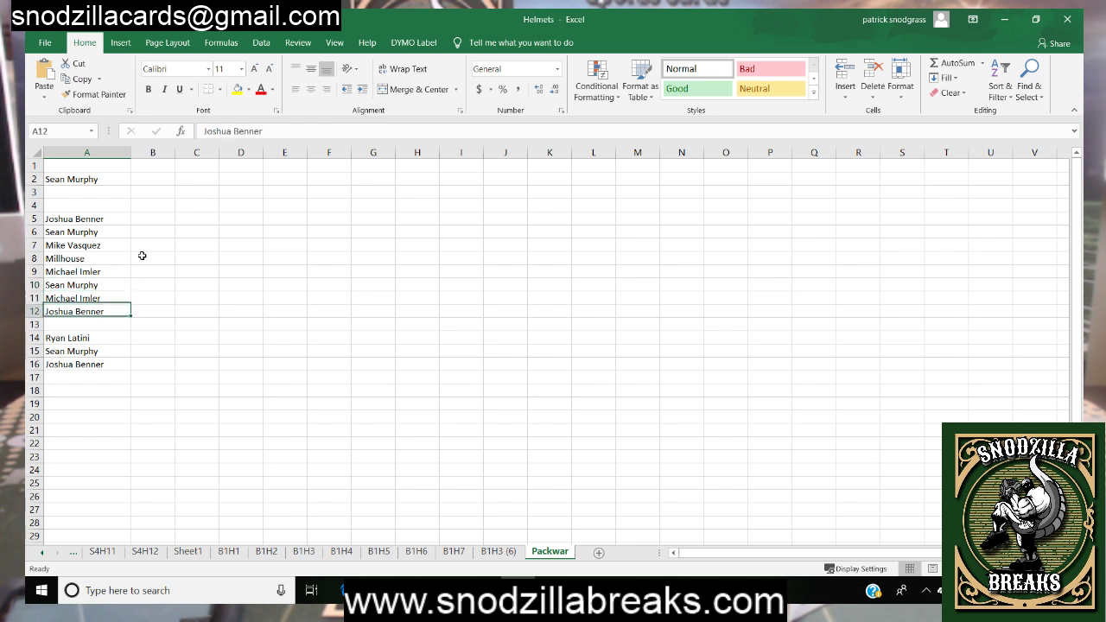
pyautogui.write('Millhouse')
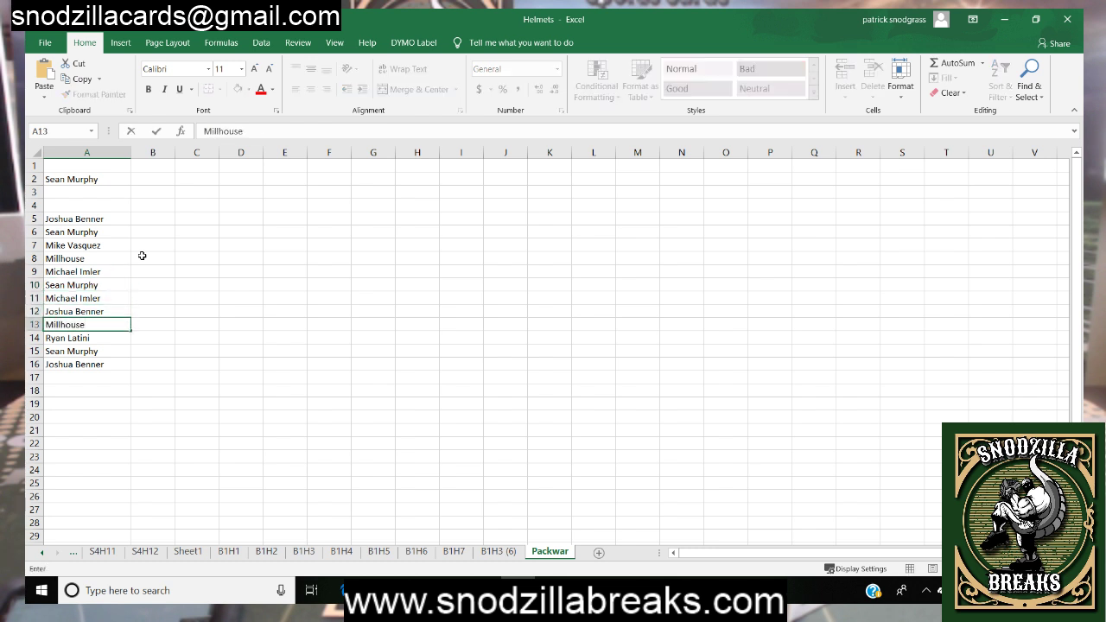
pyautogui.press('Up')
pyautogui.press('Up')
pyautogui.press('Up')
pyautogui.press('Up')
pyautogui.press('Up')
pyautogui.press('Up')
pyautogui.press('Up')
pyautogui.press('Up')
pyautogui.press('Up')
pyautogui.press('Up')
pyautogui.press('Up')
pyautogui.press('Up')
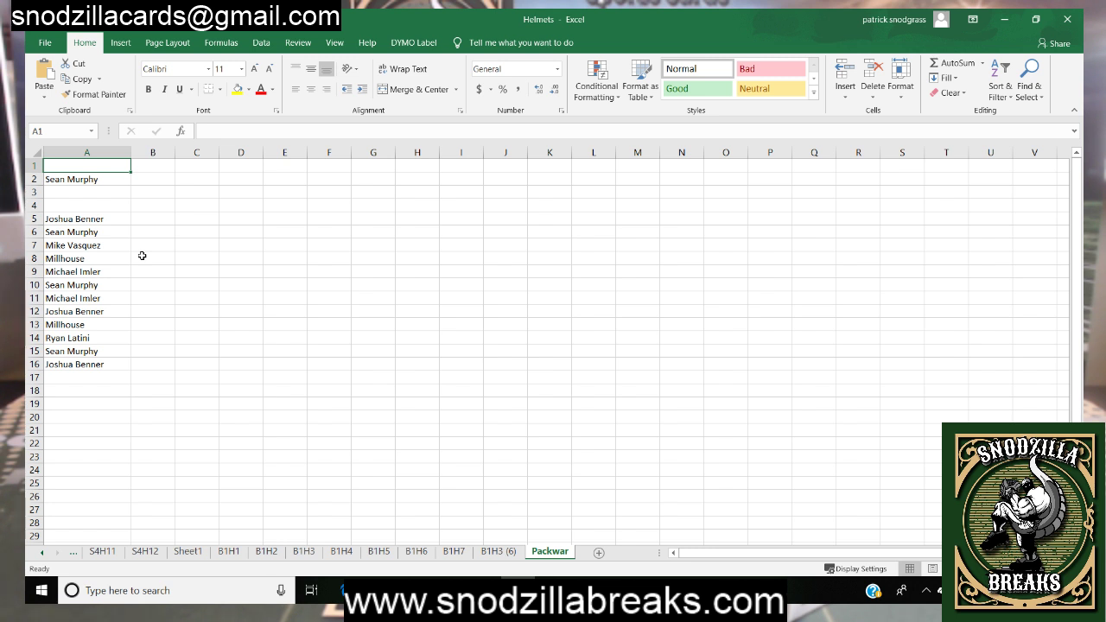
# Step: Enter the second participant's full name in the empty cell A1
pyautogui.press('Down')
pyautogui.press('Down')
pyautogui.press('Up')
pyautogui.press('Up')
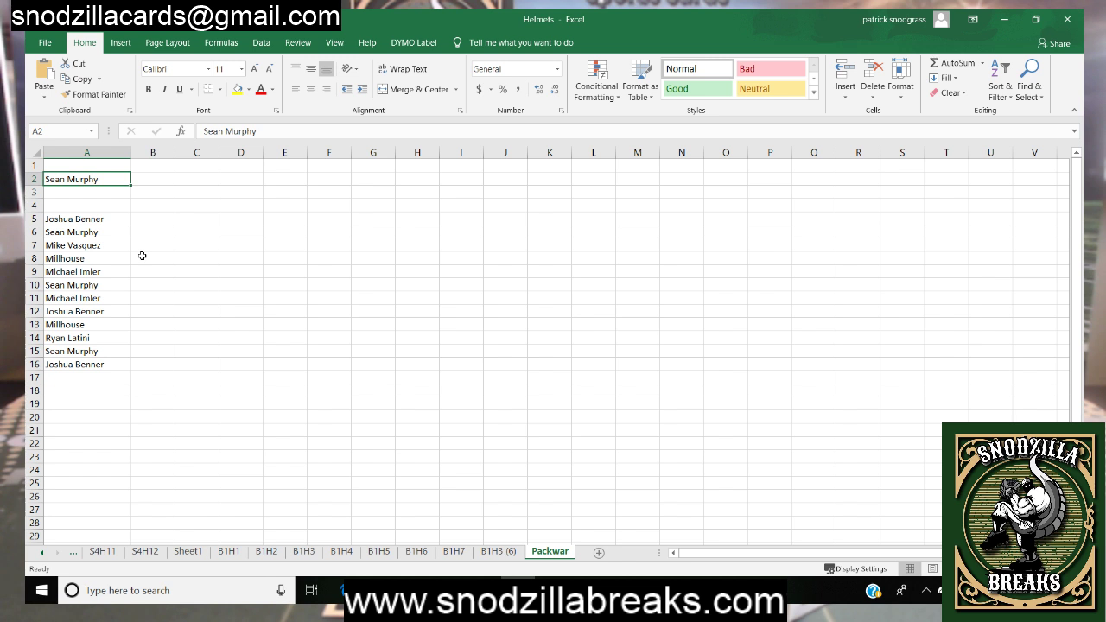
pyautogui.press('Down')
pyautogui.press('Down')
pyautogui.press('Up')
pyautogui.press('Up')
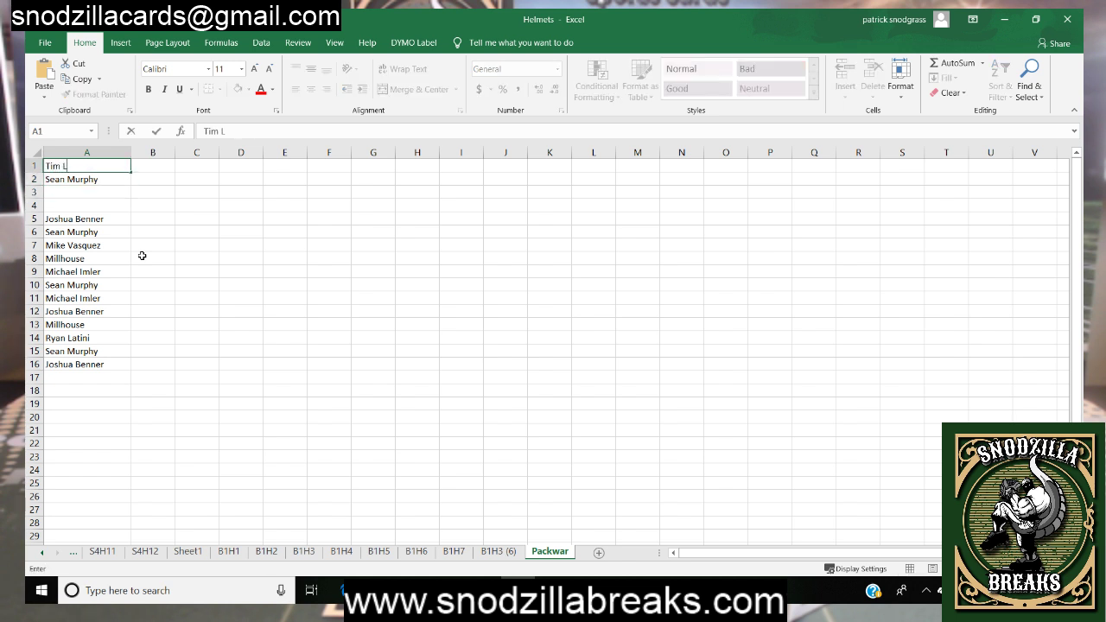
pyautogui.press('Return')
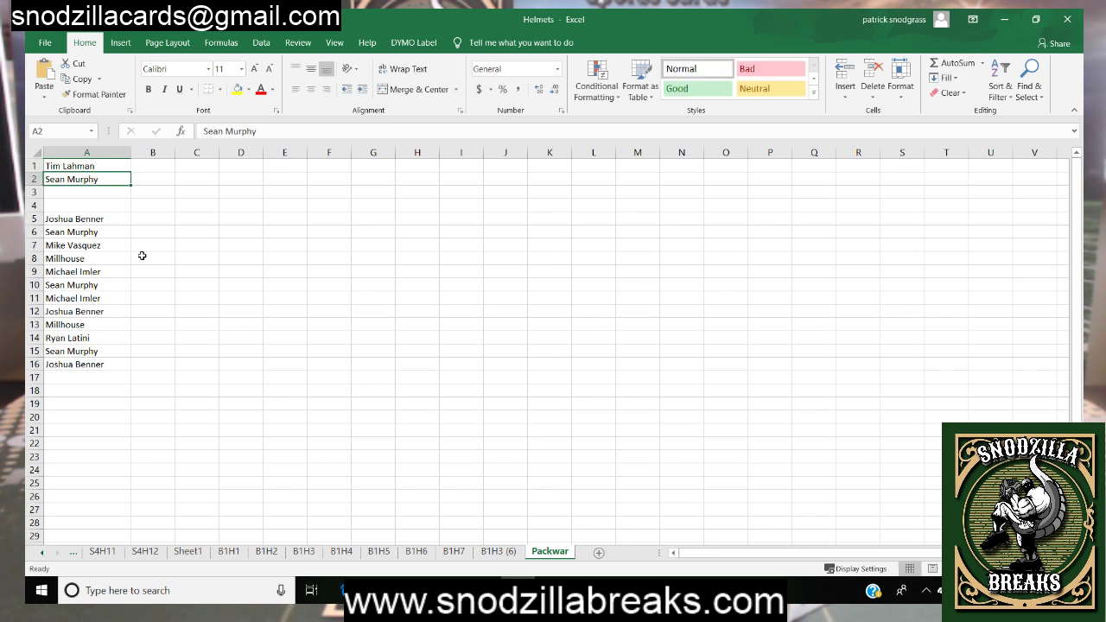
# Step: Enter that same full name in A4, then select A3, the list's only remaining blank
pyautogui.press('Down')
pyautogui.press('Down')
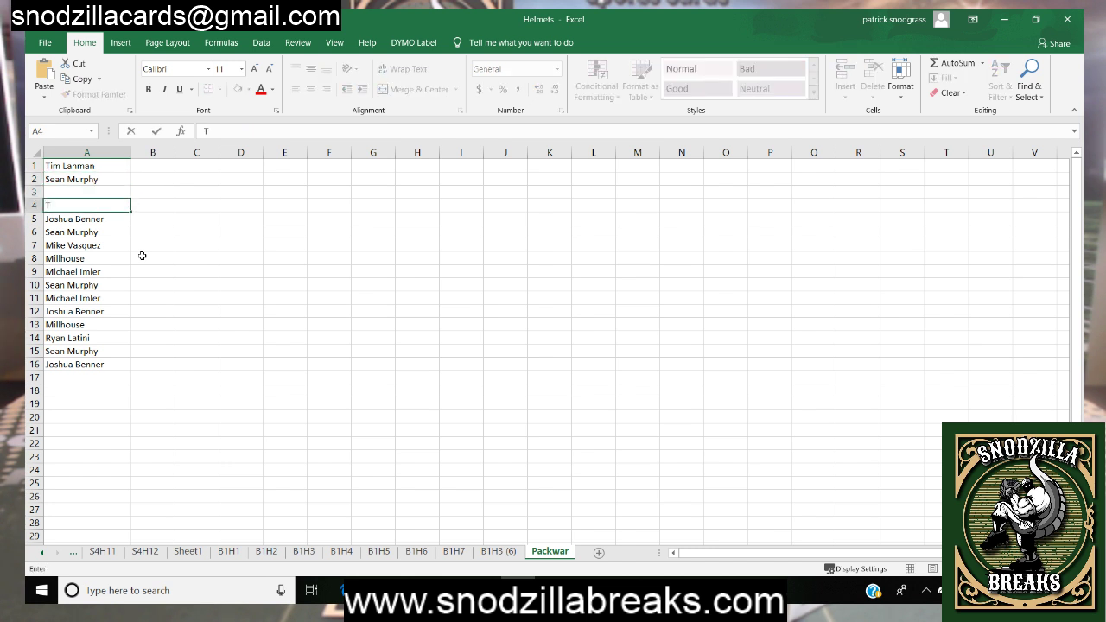
pyautogui.press('Return')
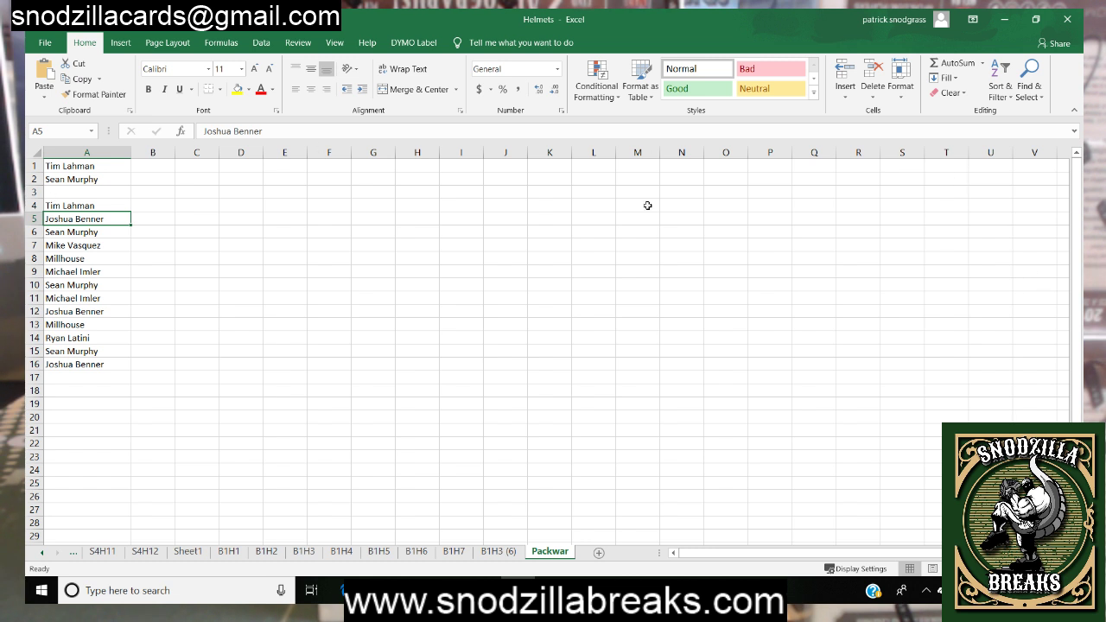
pyautogui.click(88, 191)
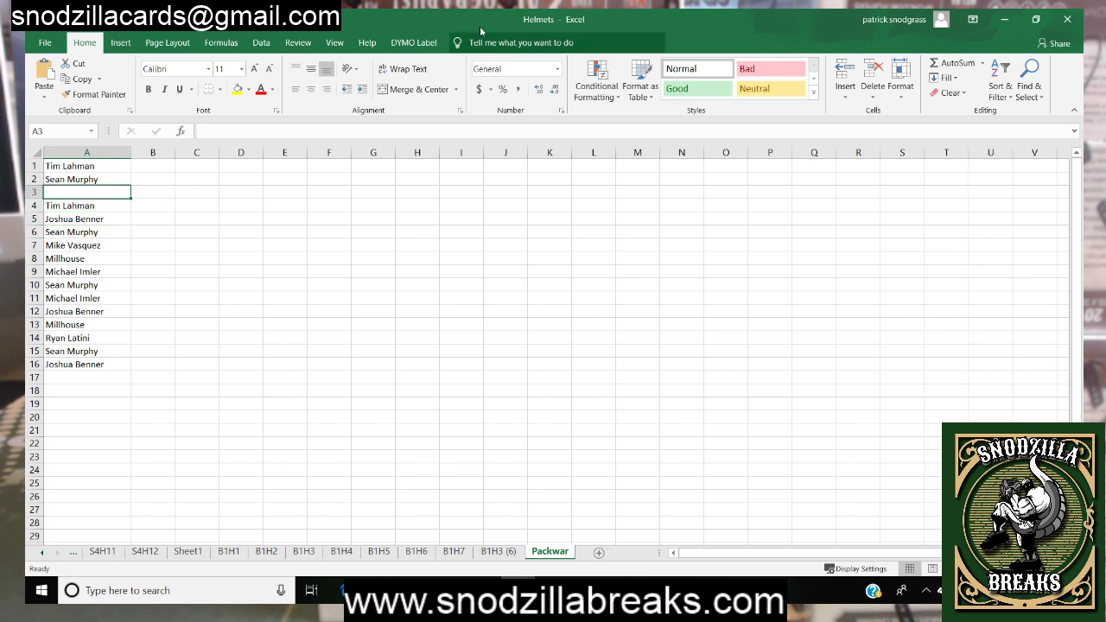
pyautogui.moveTo(618, 21); pyautogui.dragTo(449, 1)
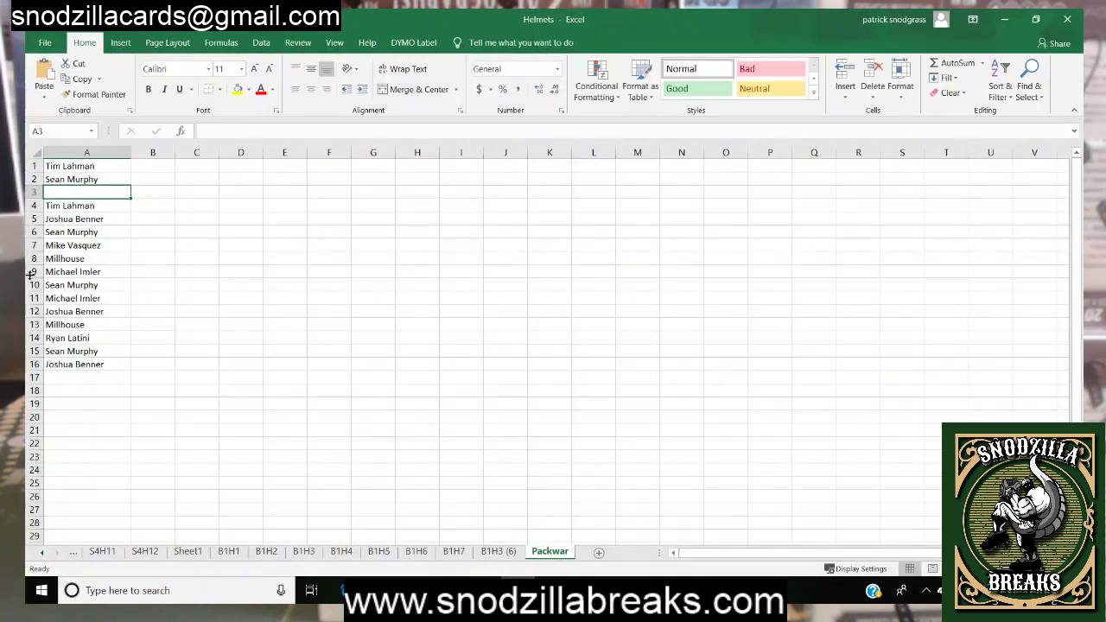